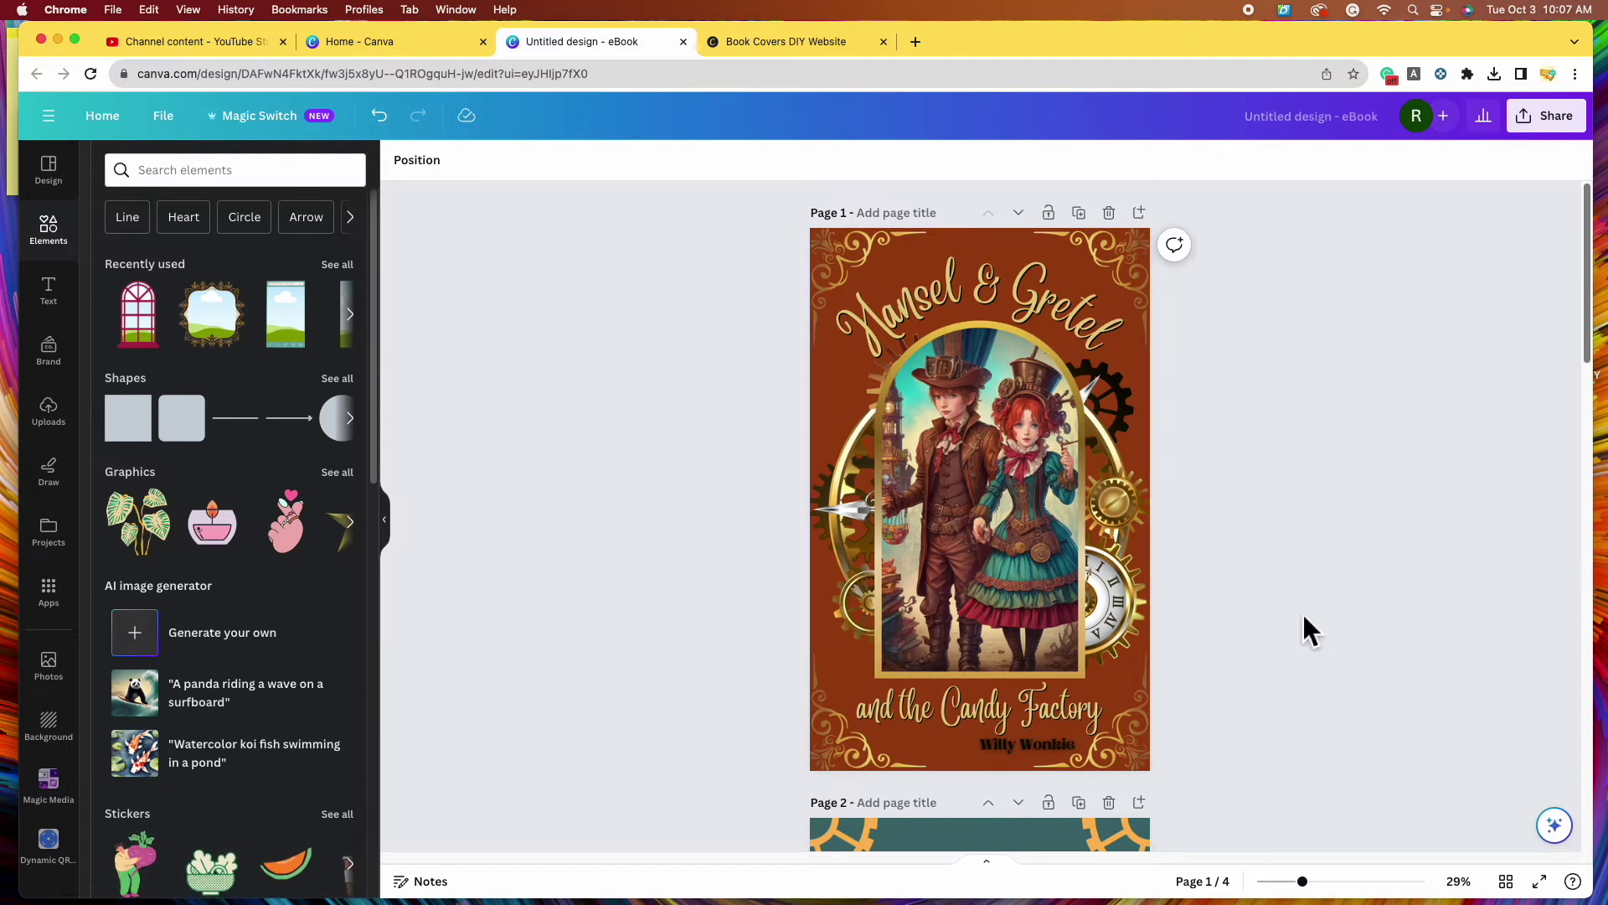
# - Scroll through ebook pages 1–4, then back to page 3 with the framed steampunk couple
pyautogui.scroll(-10, 976, 619)
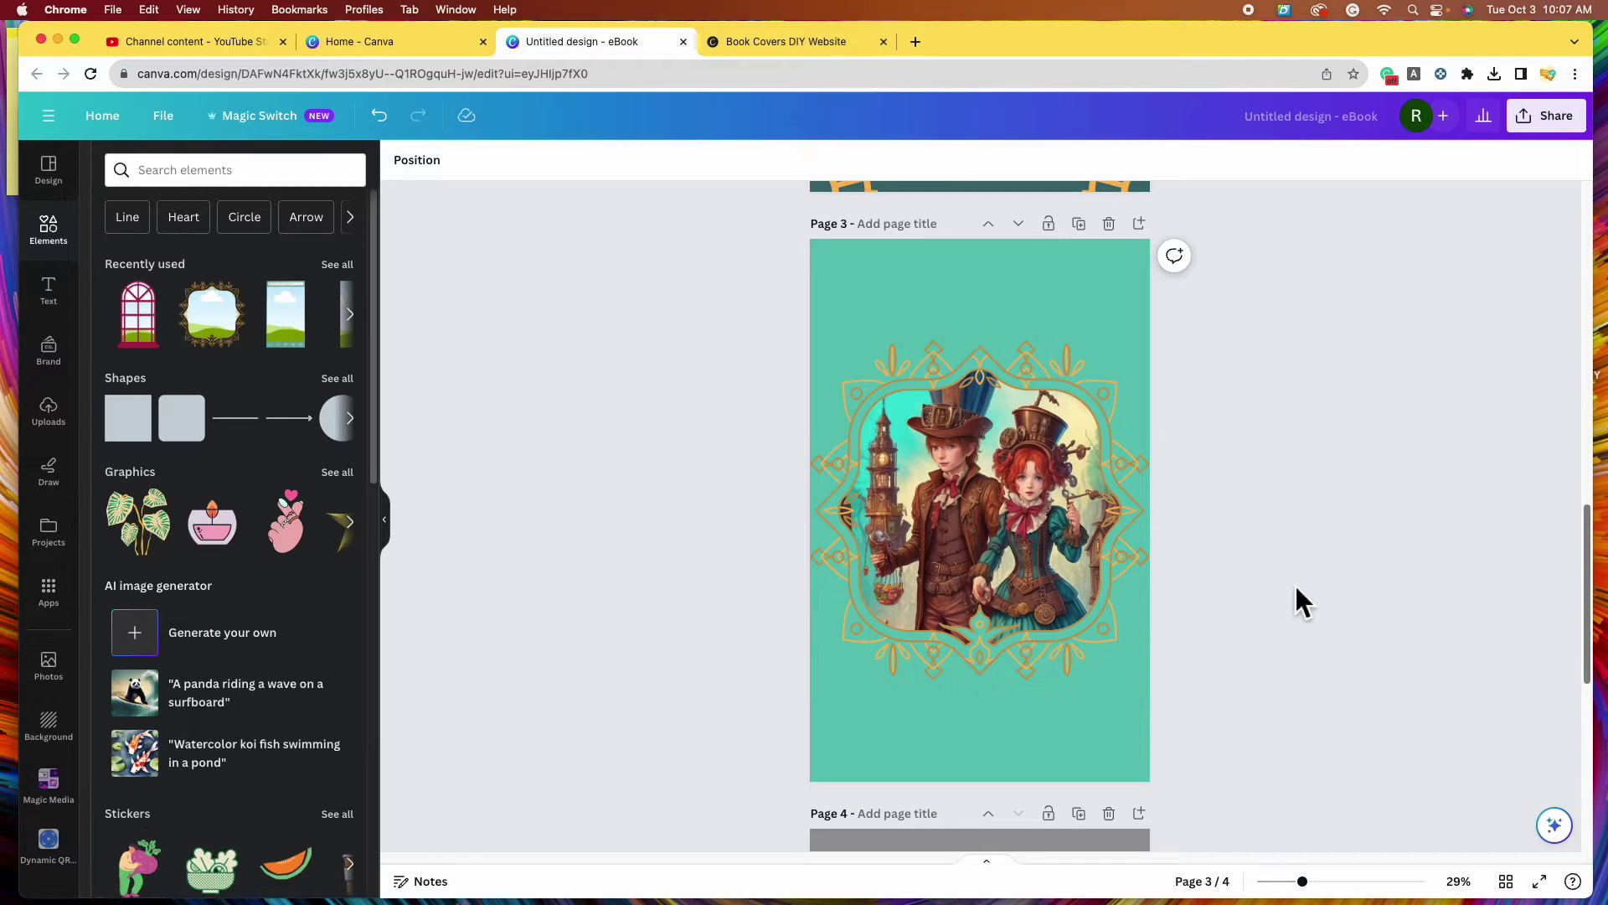
pyautogui.scroll(-3, 976, 624)
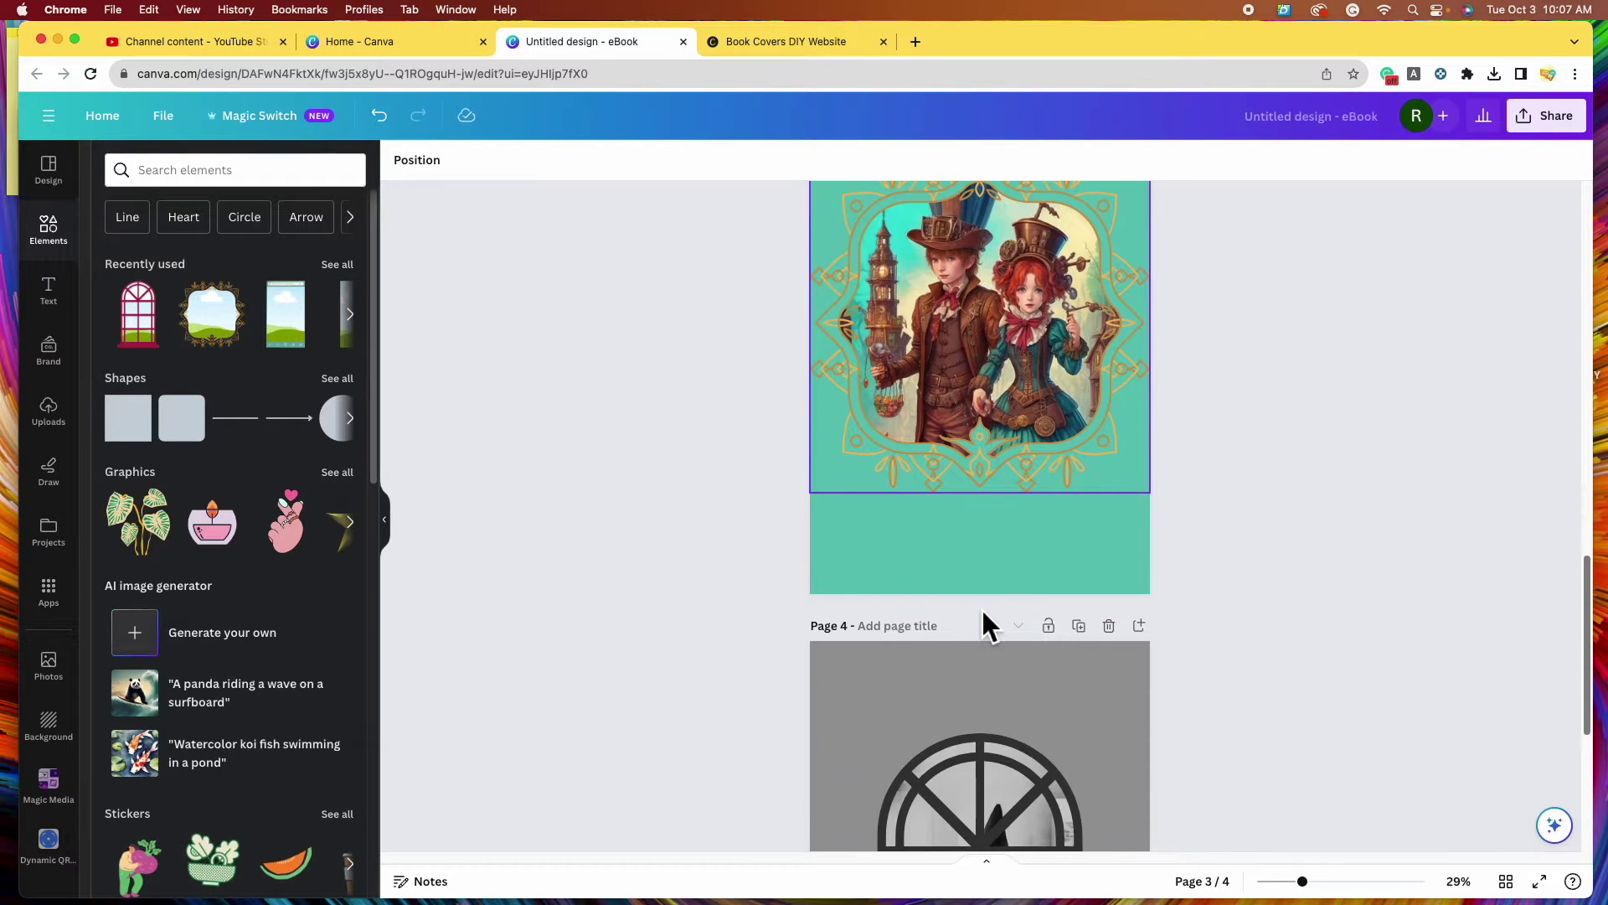
pyautogui.scroll(-6, 1002, 360)
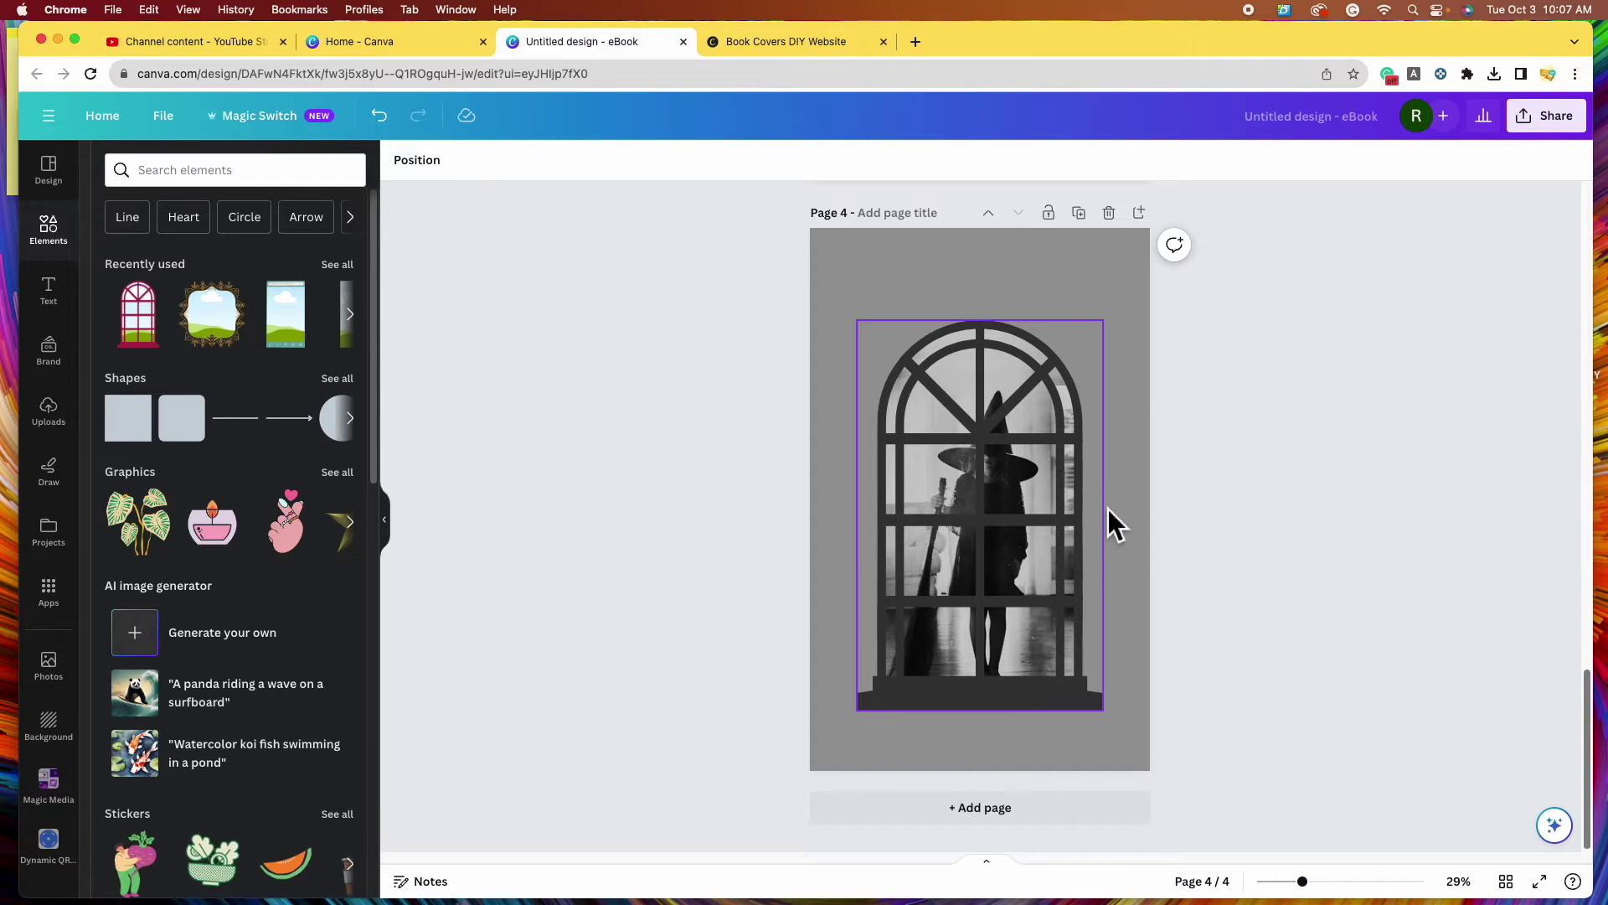
pyautogui.scroll(8, 1108, 507)
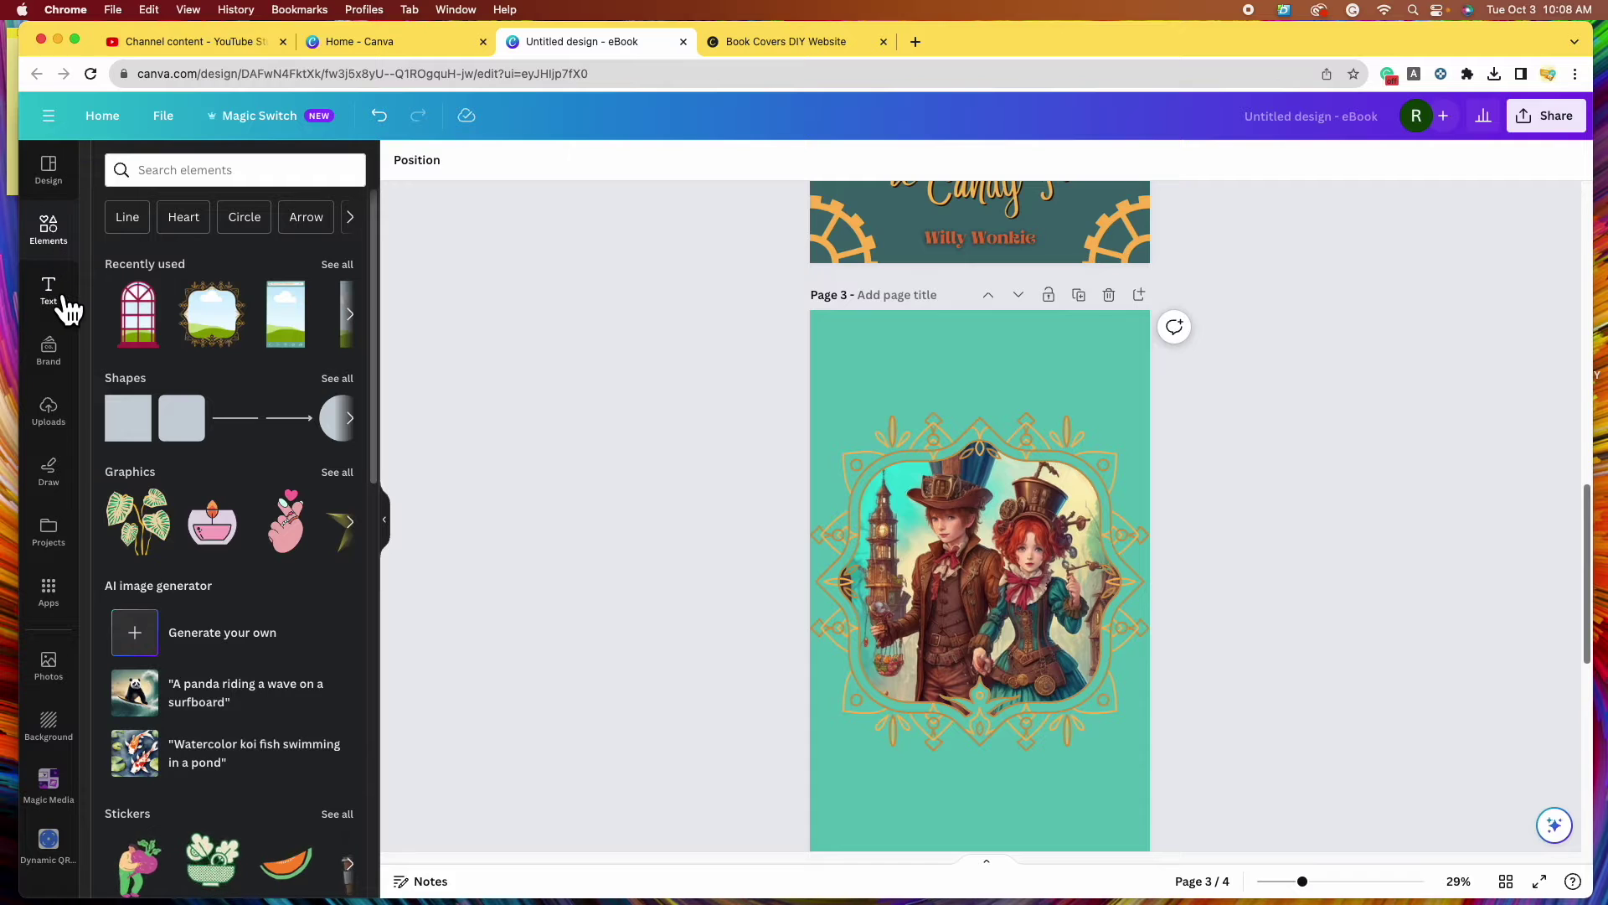
# - Add a heading at the top of page 3 and type 'Hansel & Gretel'
pyautogui.click(64, 307)
pyautogui.click(233, 390)
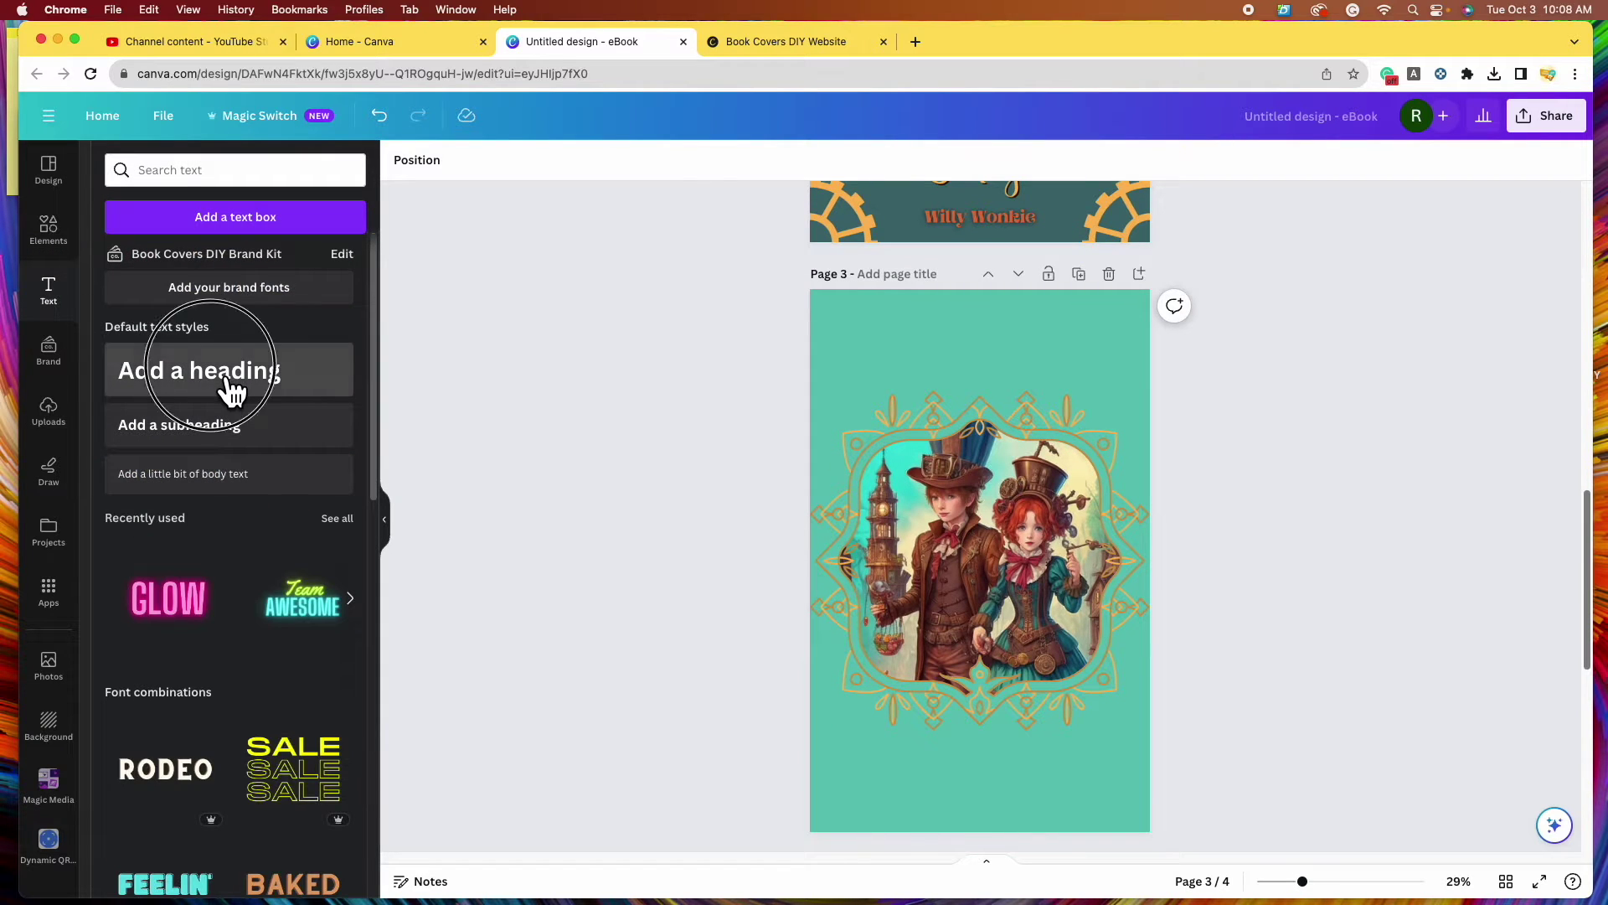
pyautogui.moveTo(958, 570); pyautogui.dragTo(991, 357)
pyautogui.click(1018, 569)
pyautogui.click(1306, 536)
pyautogui.doubleClick(1030, 373)
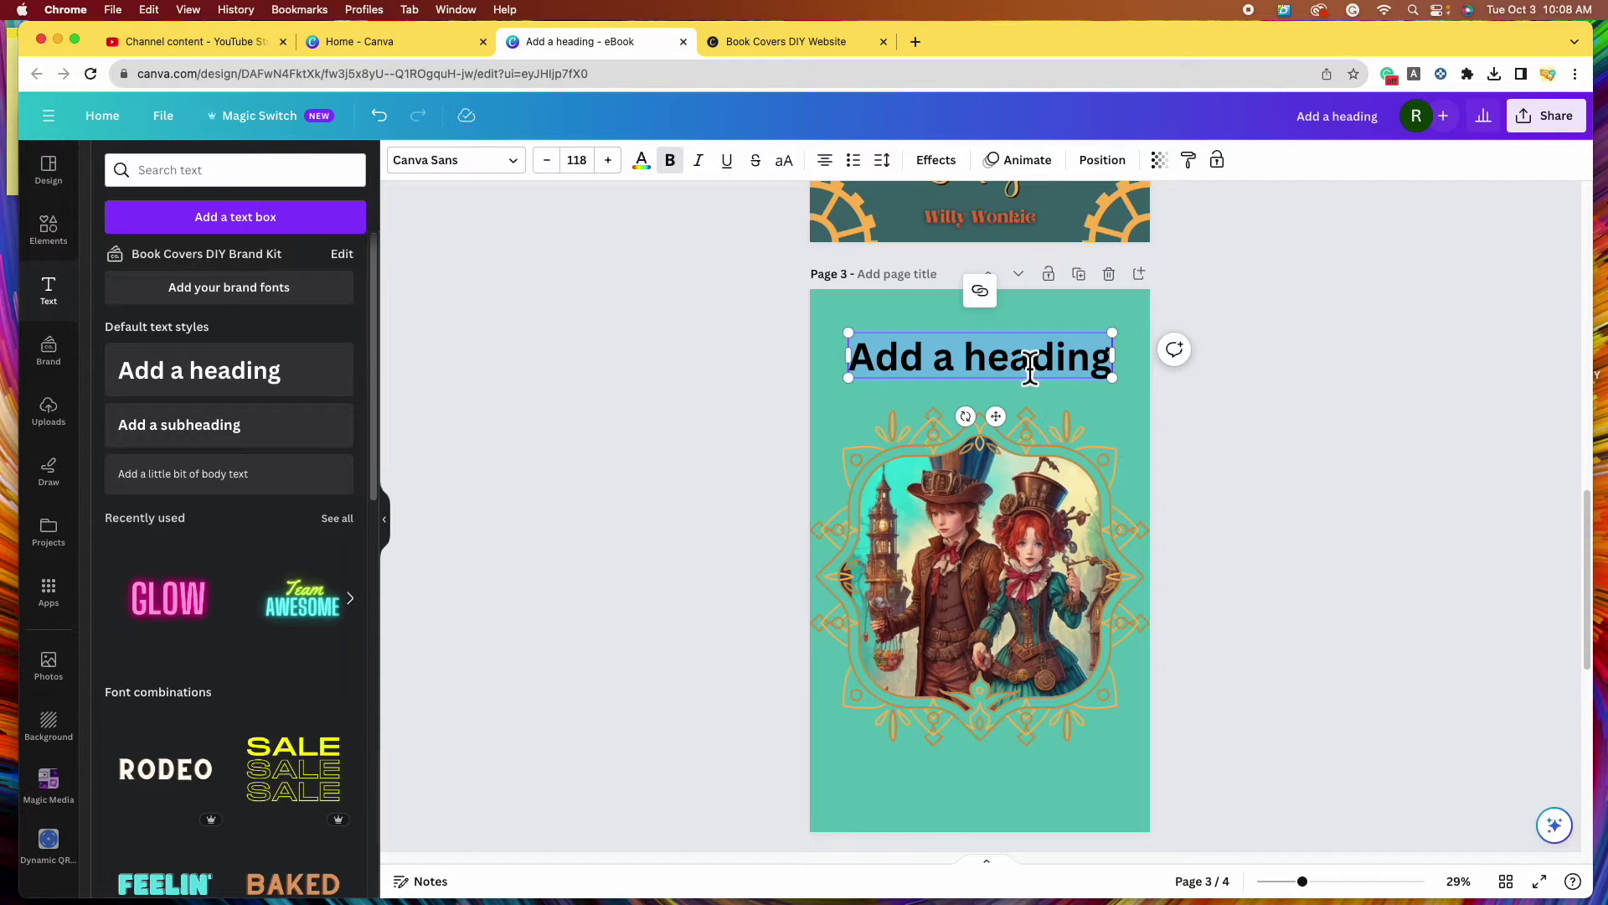
pyautogui.write('Hansel')
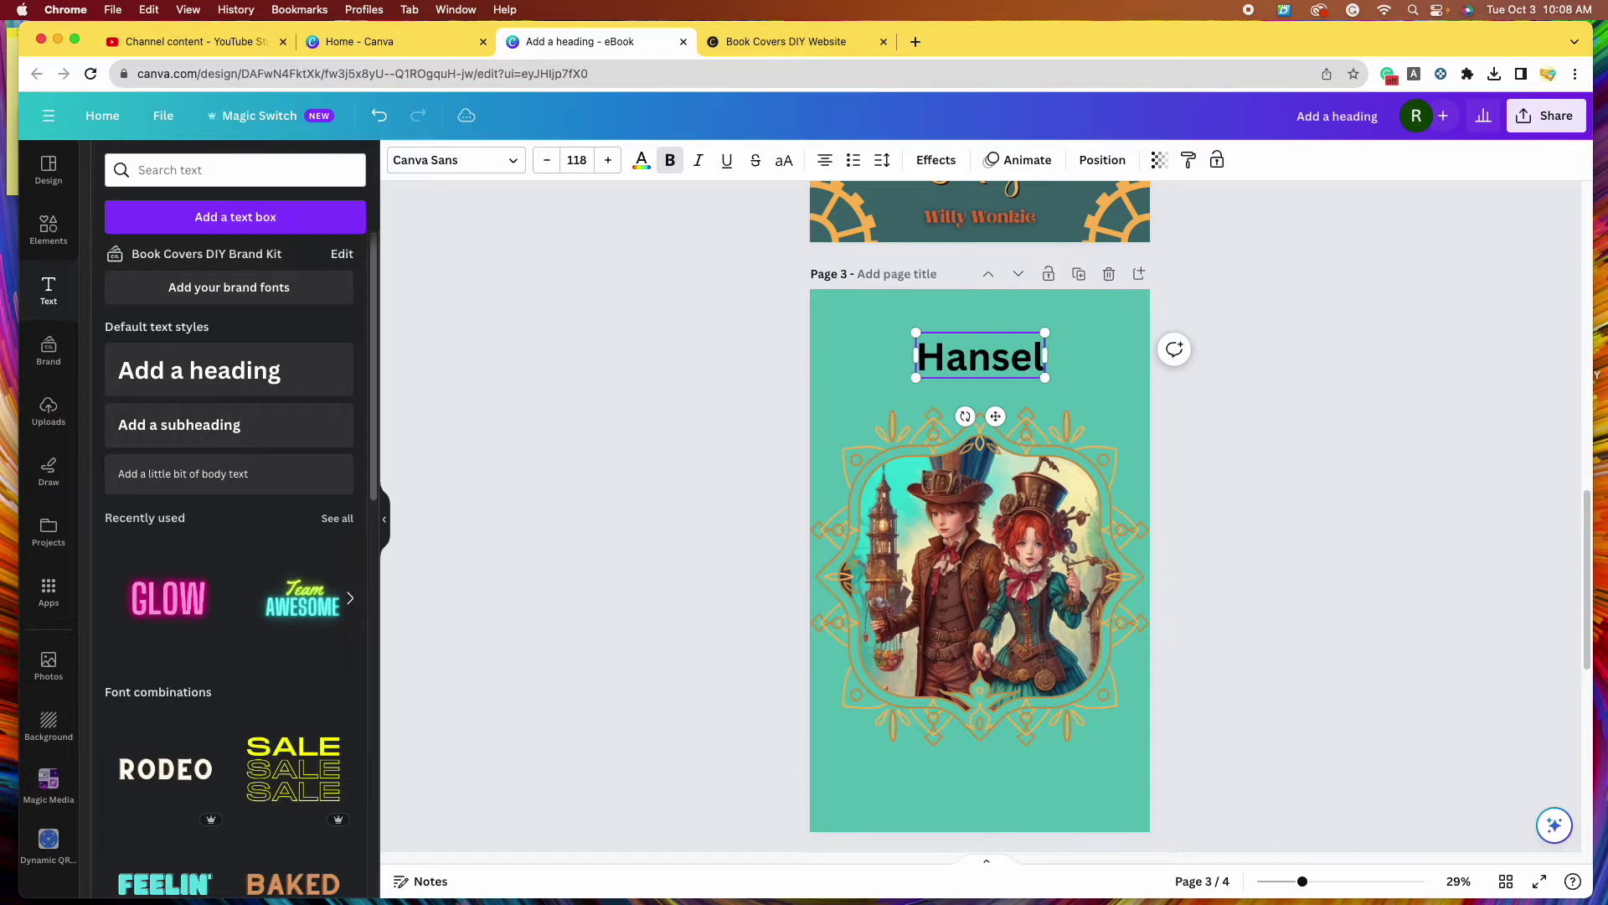
pyautogui.write(' & Gretel')
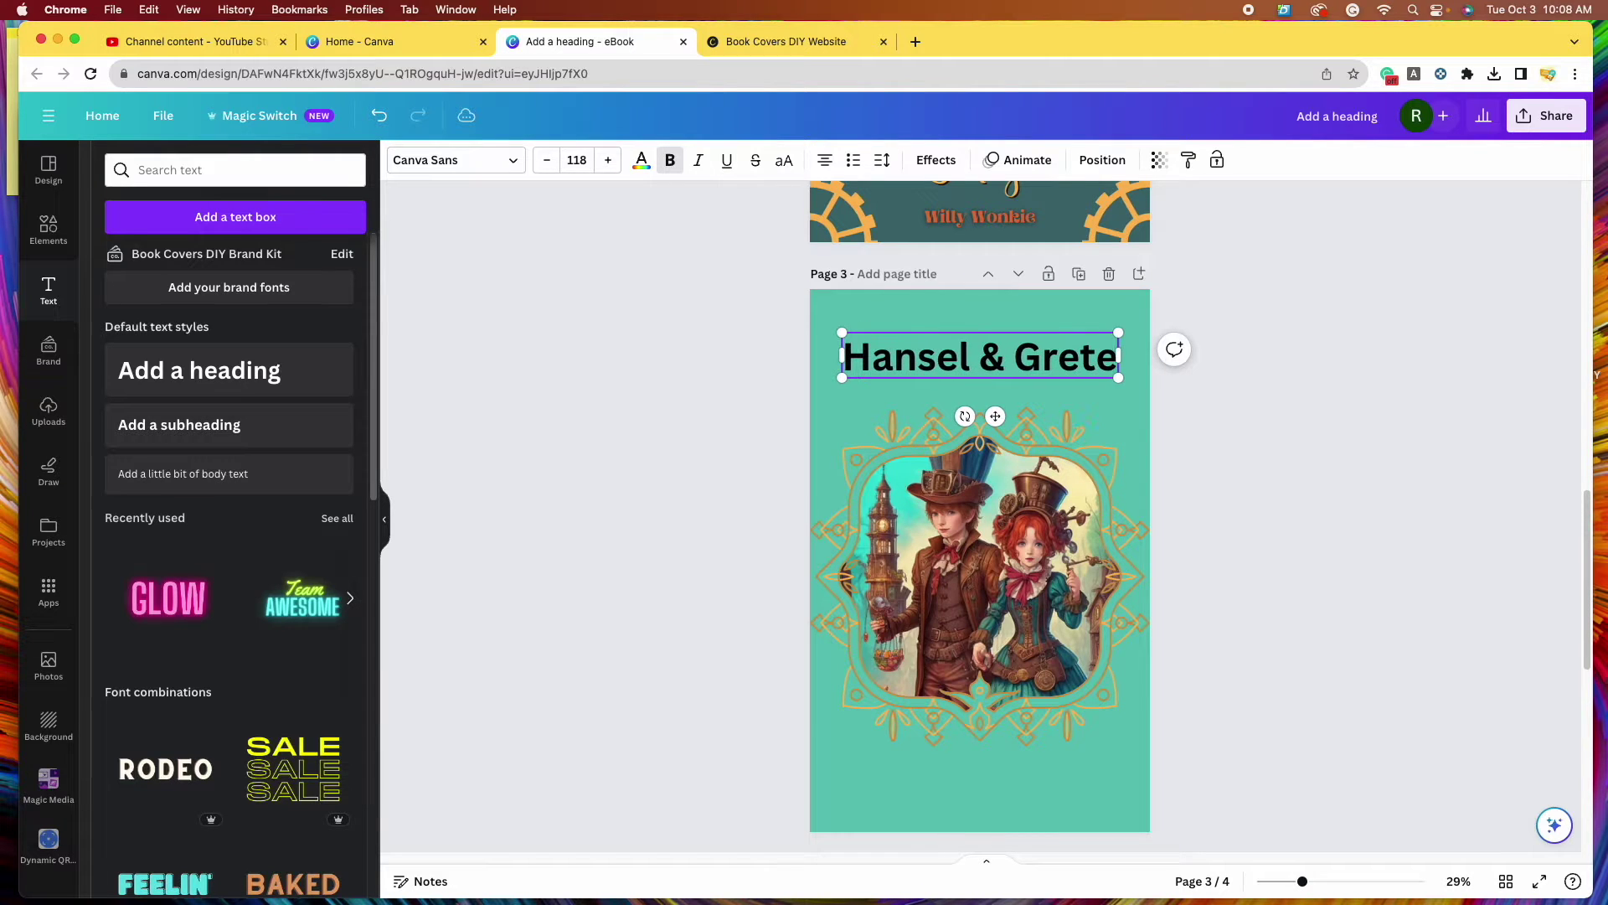
# - Set the heading font to The Seasons
pyautogui.click(456, 160)
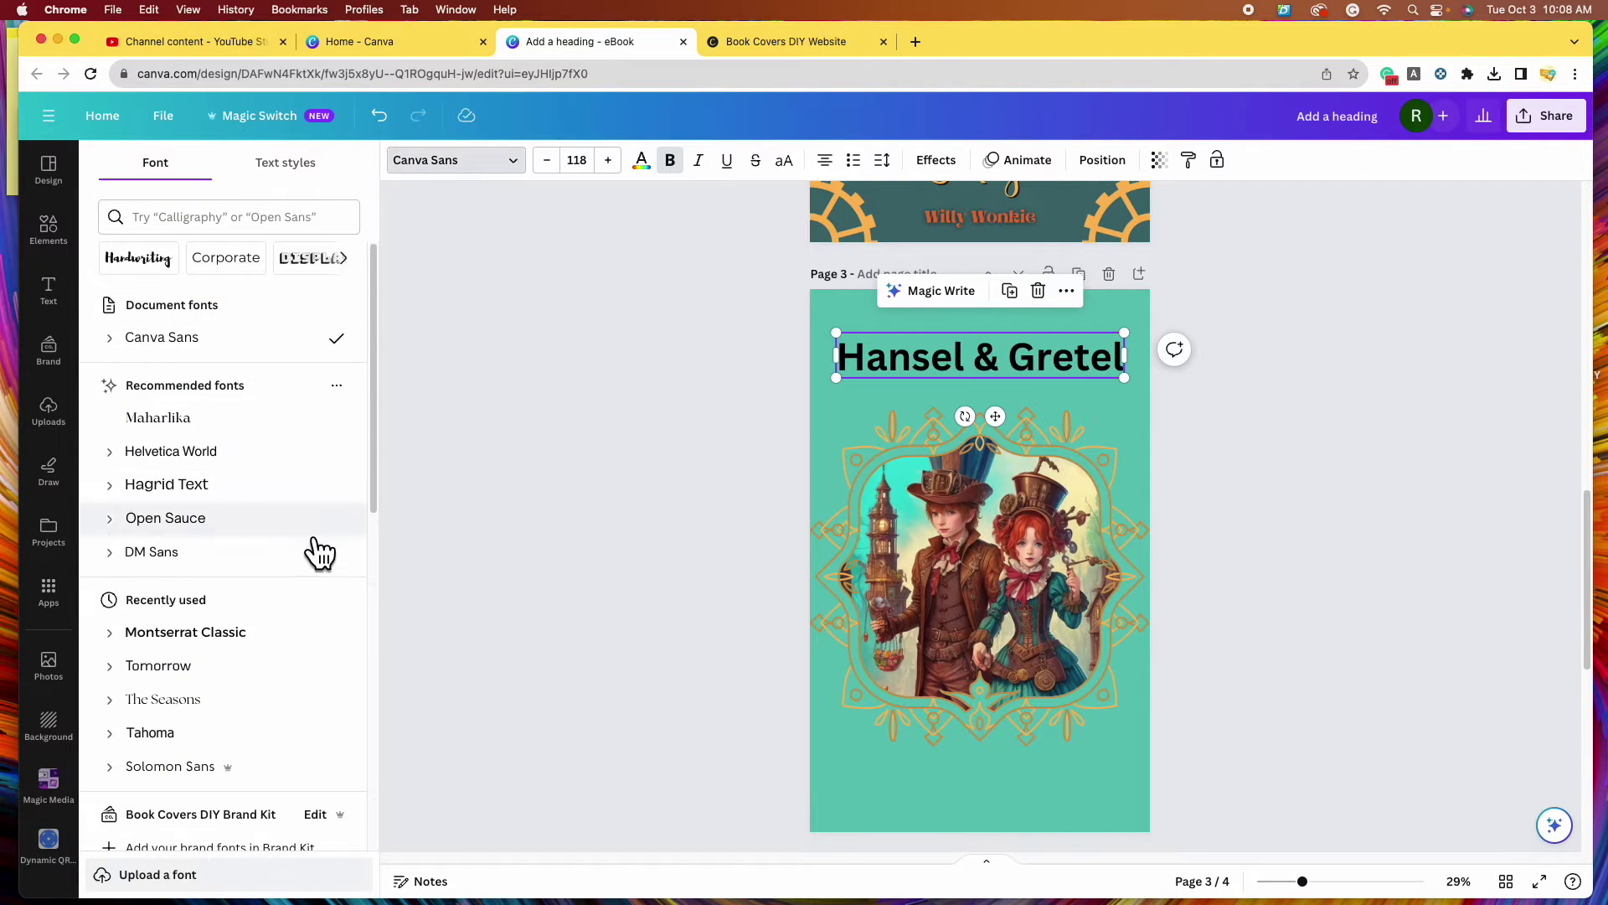
pyautogui.scroll(-3, 312, 550)
pyautogui.click(281, 549)
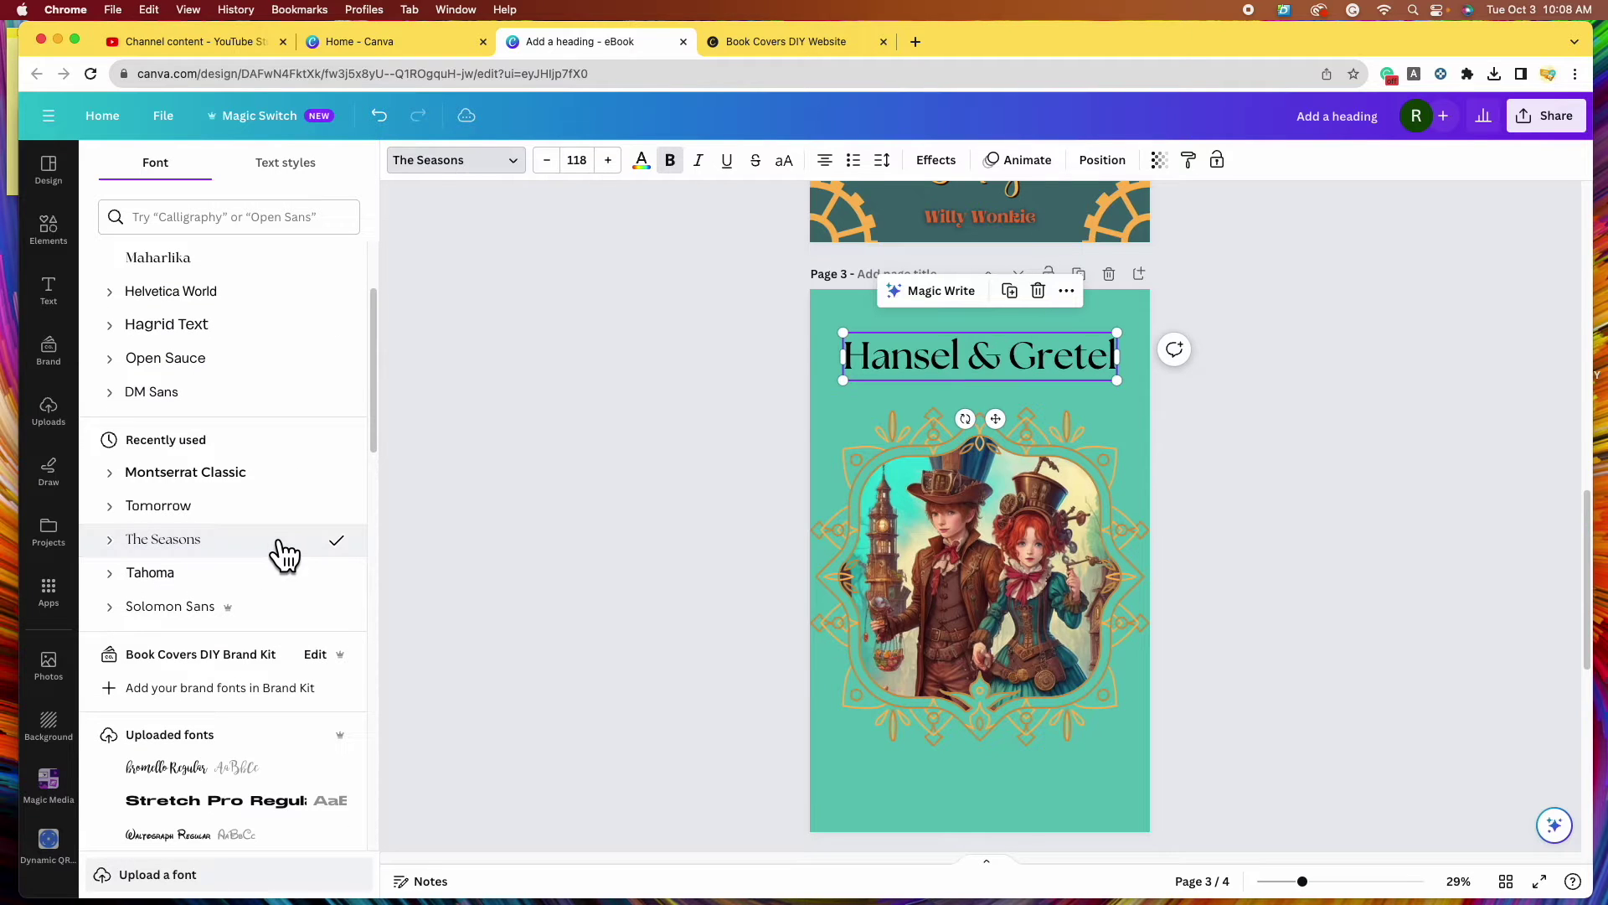
# - Colour the heading dark brown from the photo's palette
pyautogui.click(644, 168)
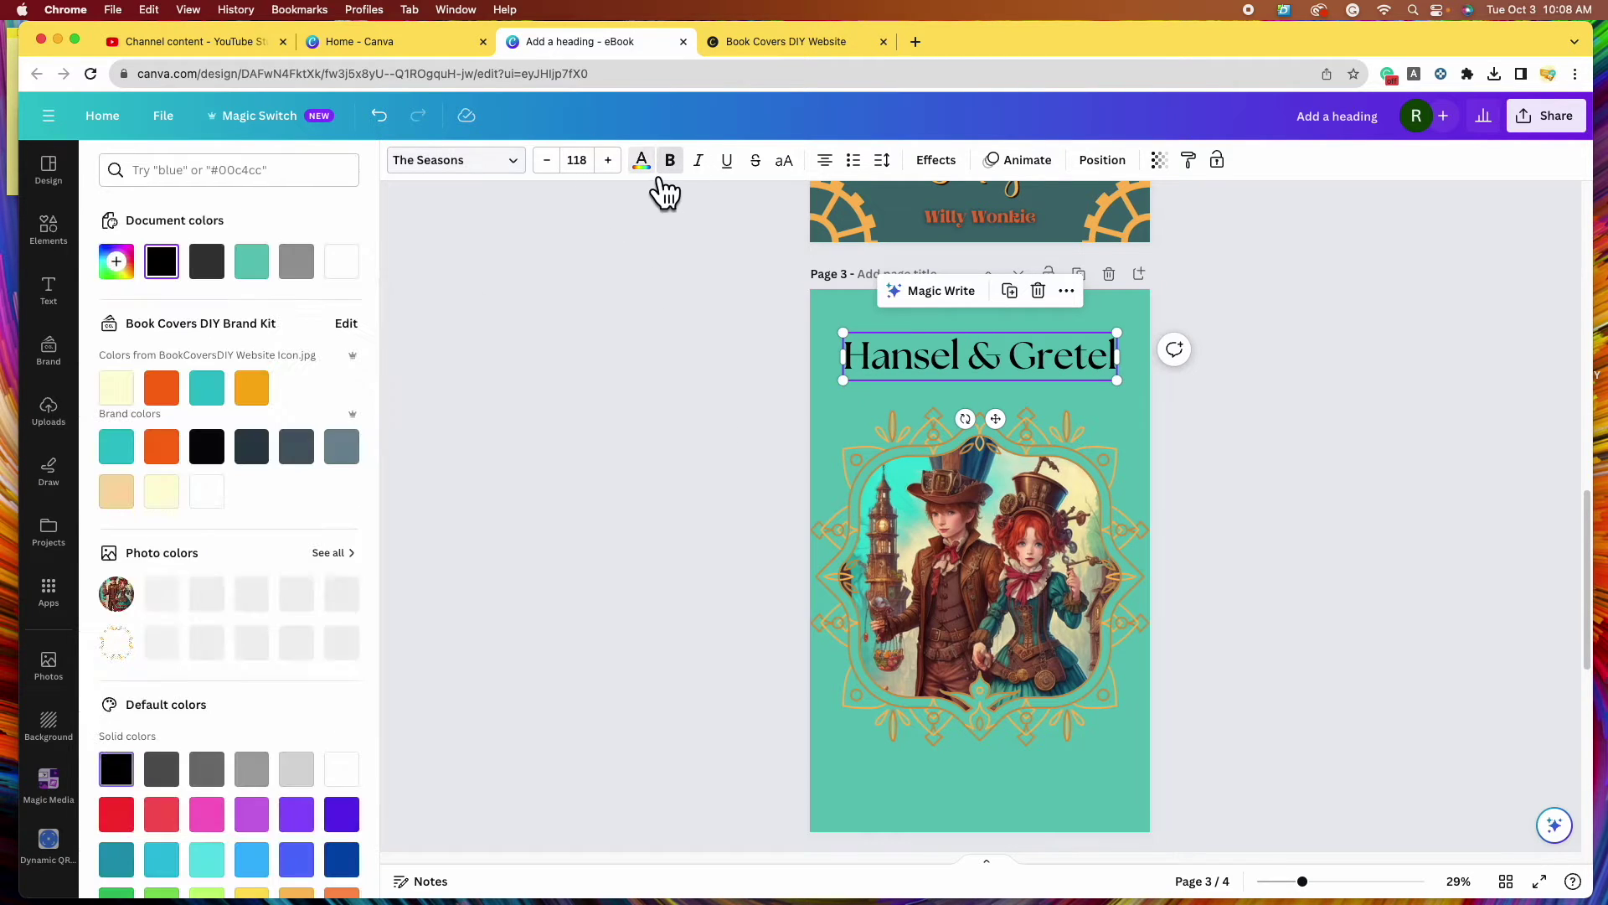
pyautogui.click(176, 604)
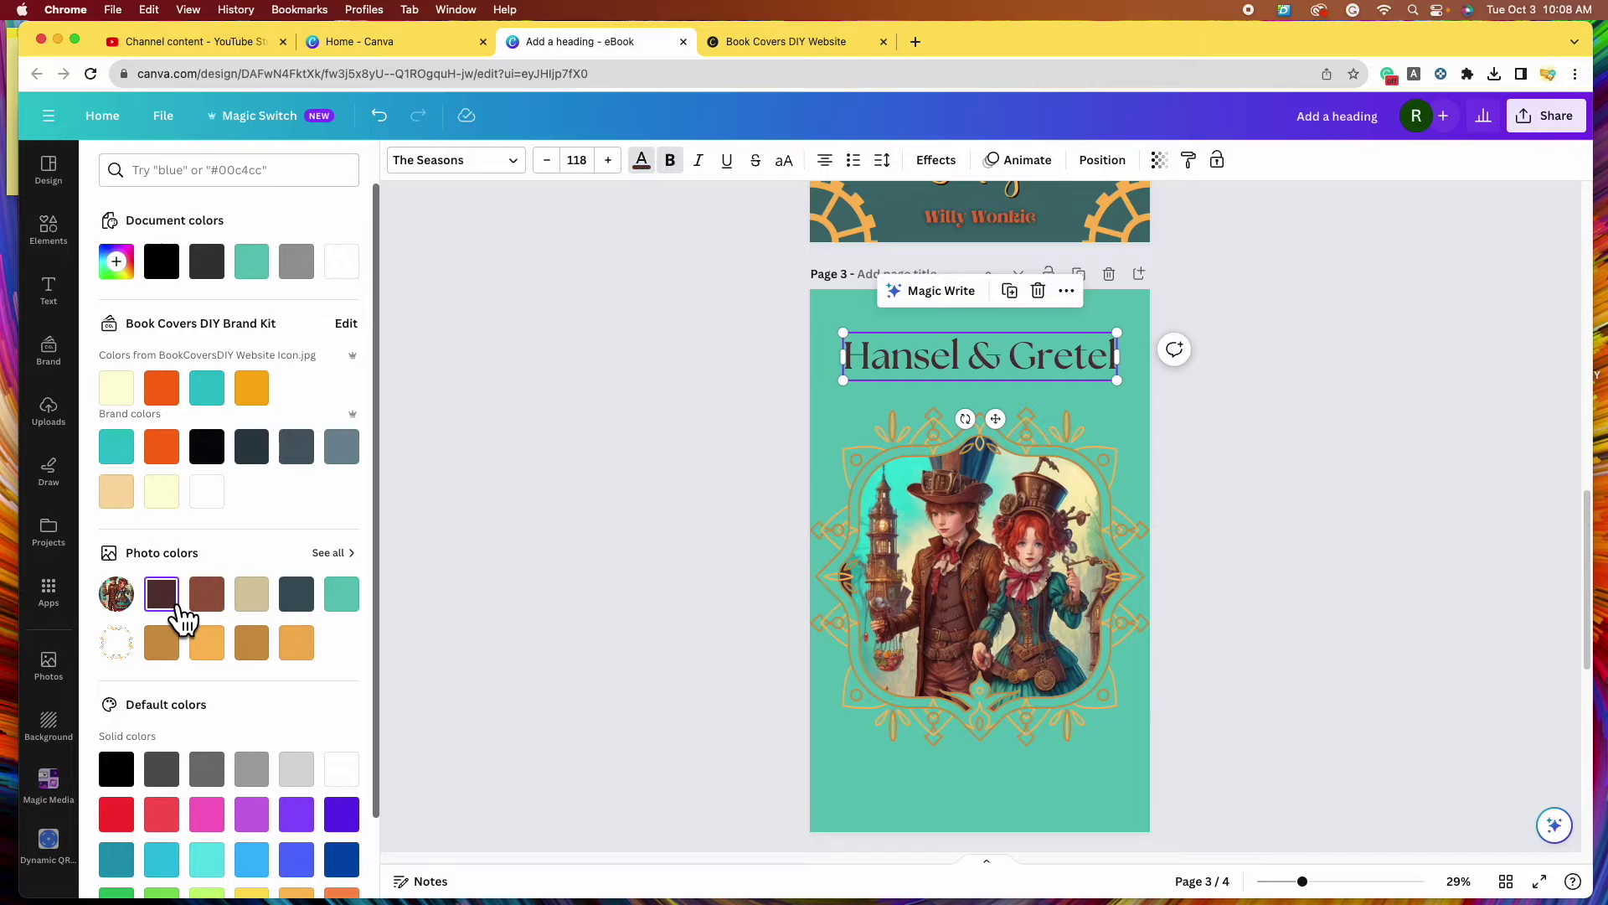
pyautogui.press('Escape')
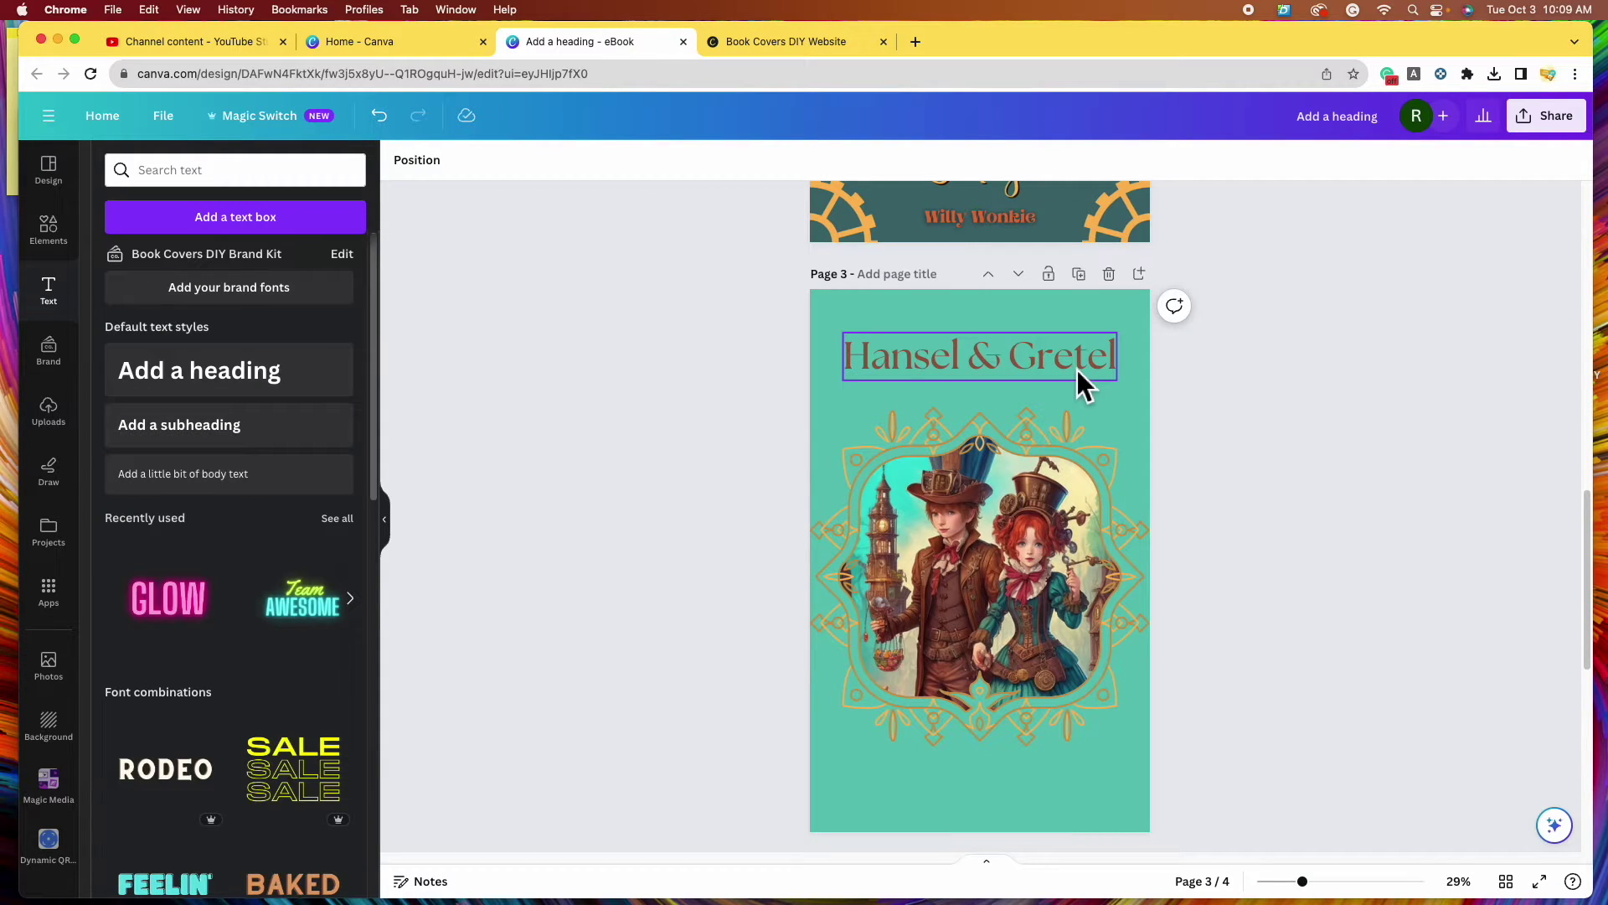
pyautogui.click(1020, 355)
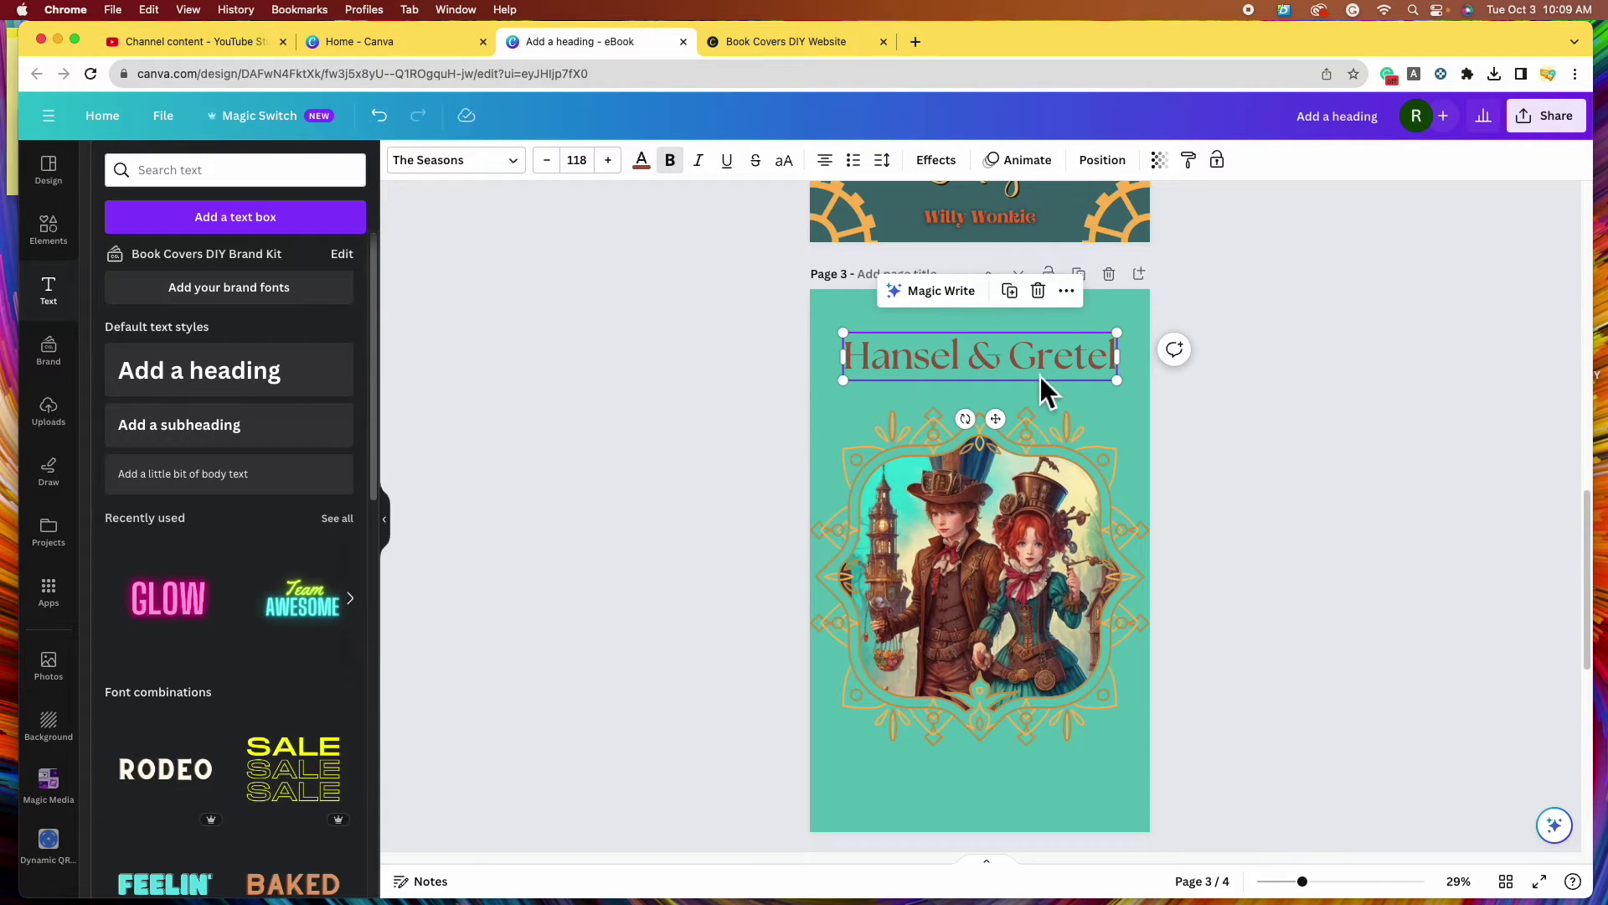
# - Apply the Curve effect to 'Hansel & Gretel' and ease the curve down to about 25
pyautogui.click(961, 168)
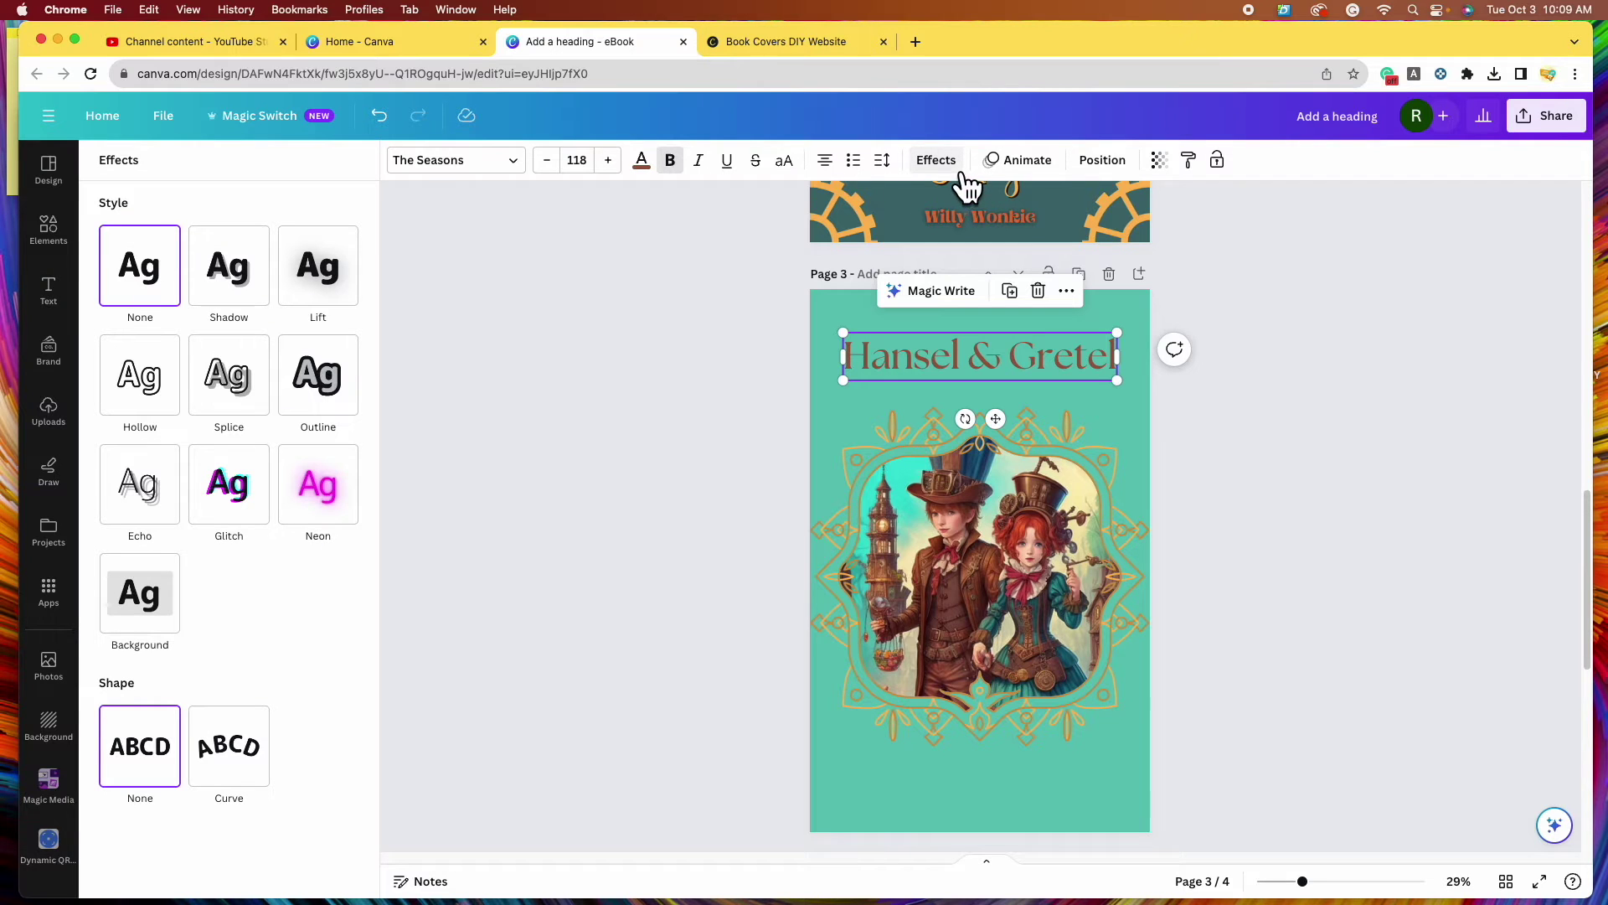
pyautogui.click(266, 774)
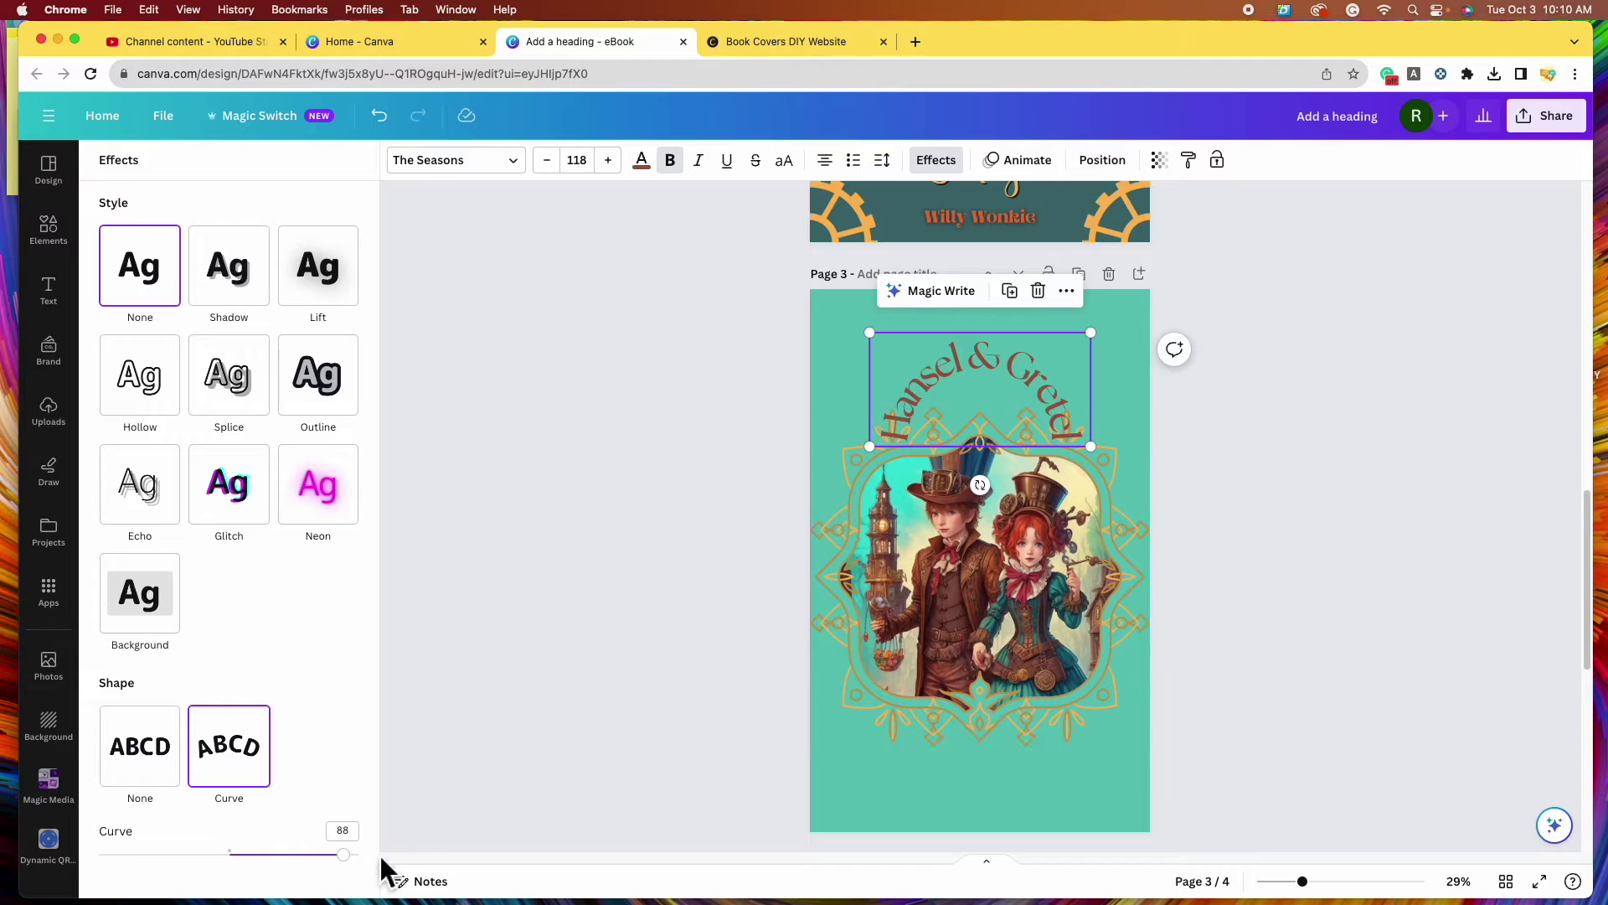
pyautogui.moveTo(366, 871); pyautogui.dragTo(360, 878)
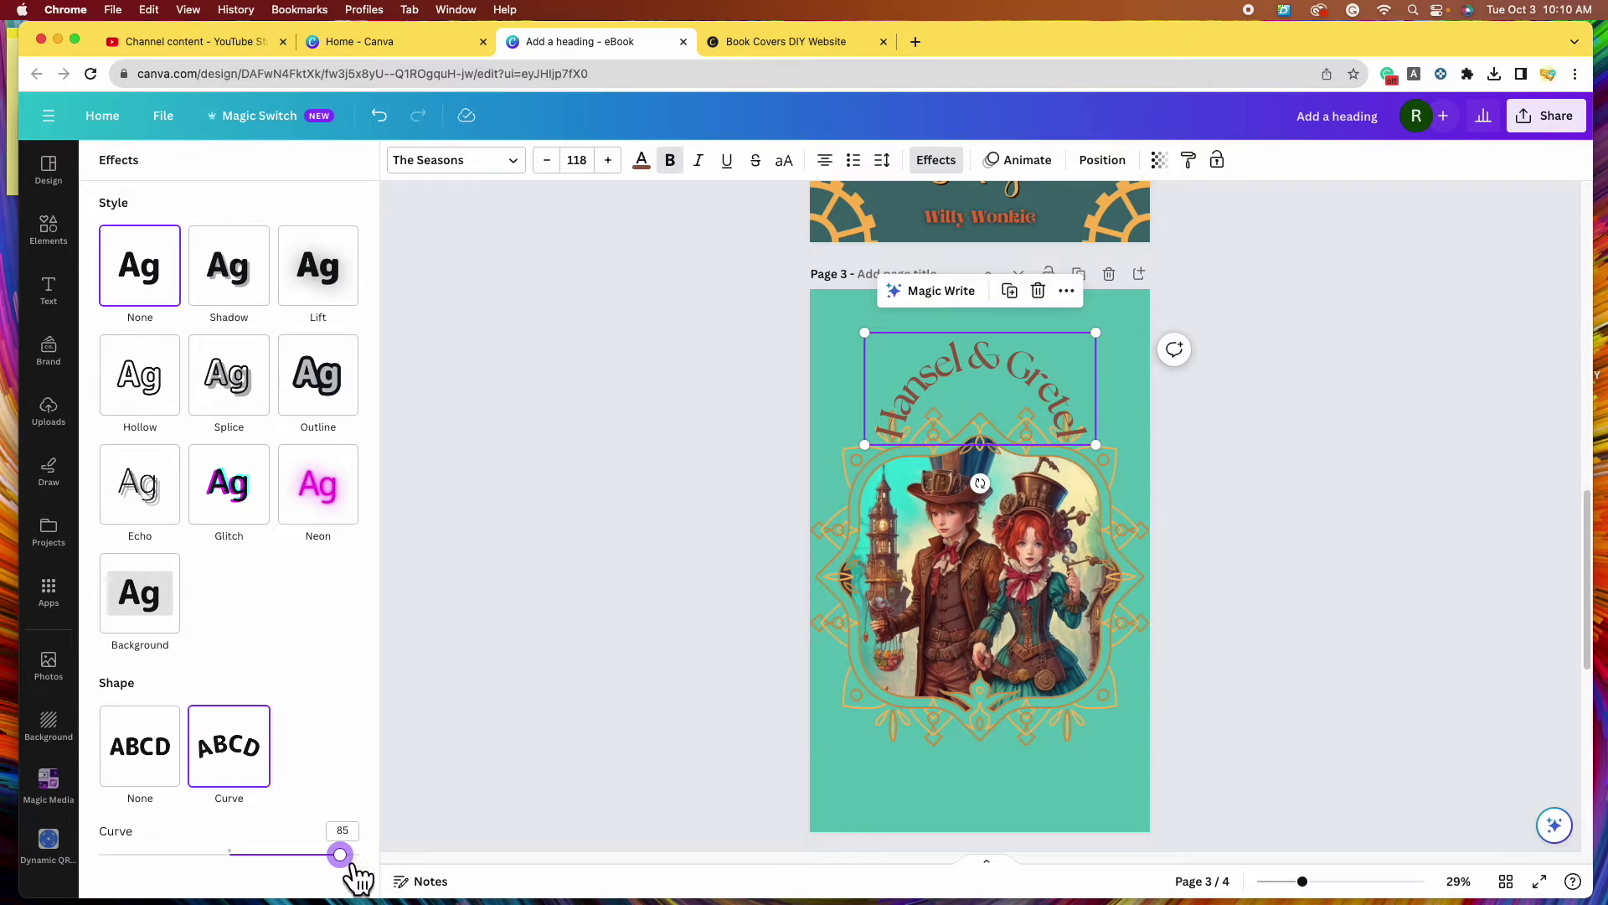
pyautogui.moveTo(340, 857); pyautogui.dragTo(282, 874)
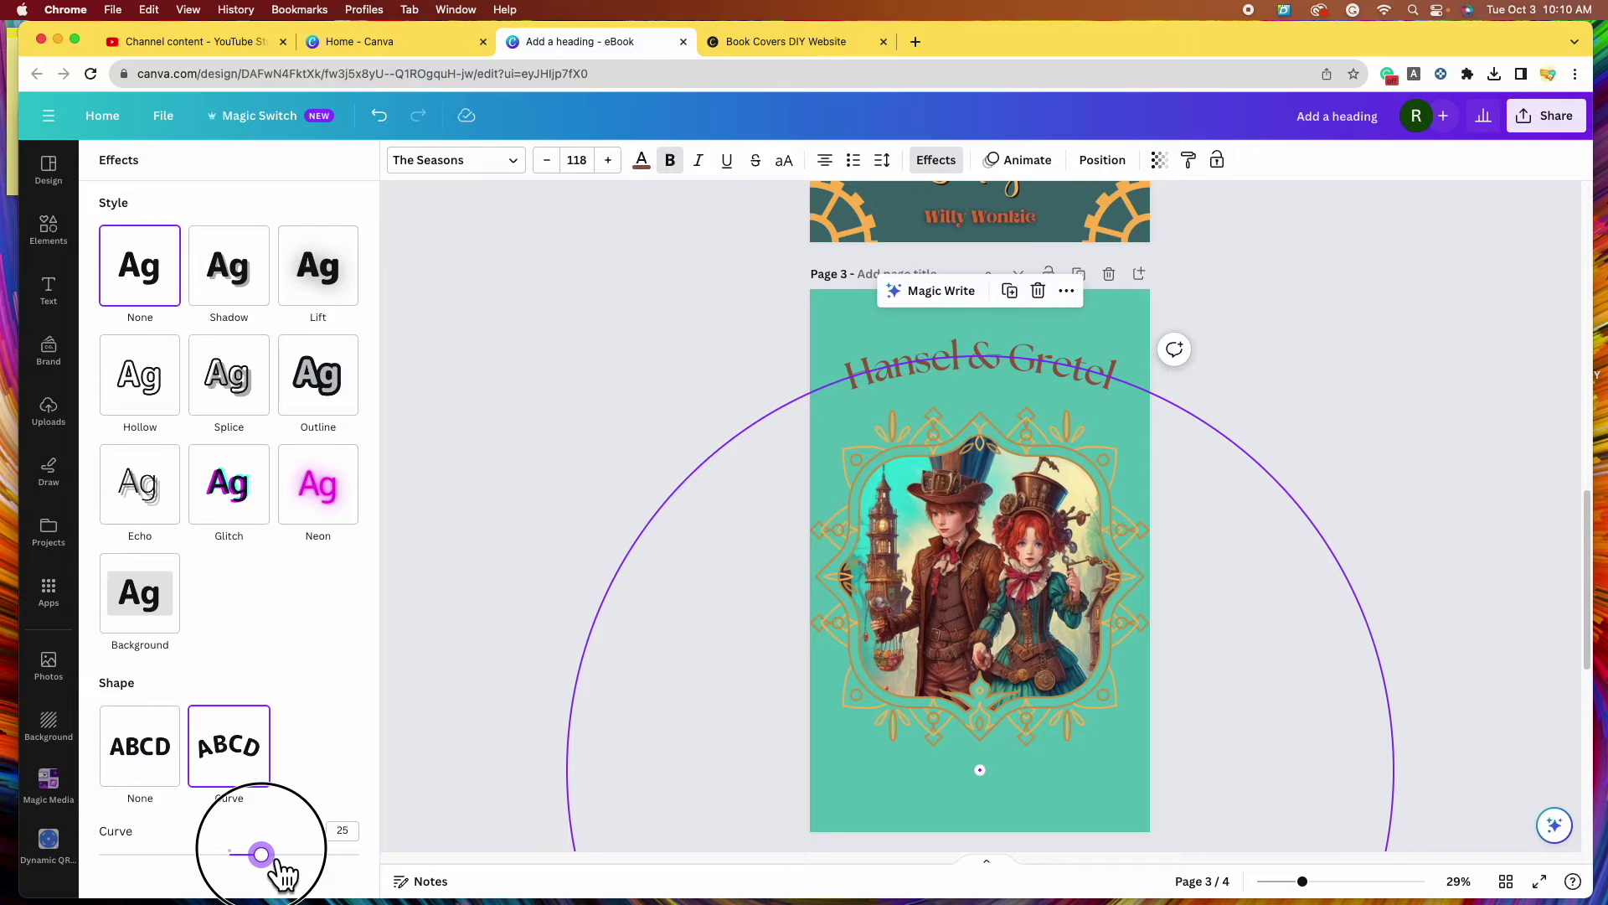
pyautogui.press('Escape')
# - Enlarge the curved 'Hansel & Gretel' title to size 133 and centre it on page 3
pyautogui.click(1369, 514)
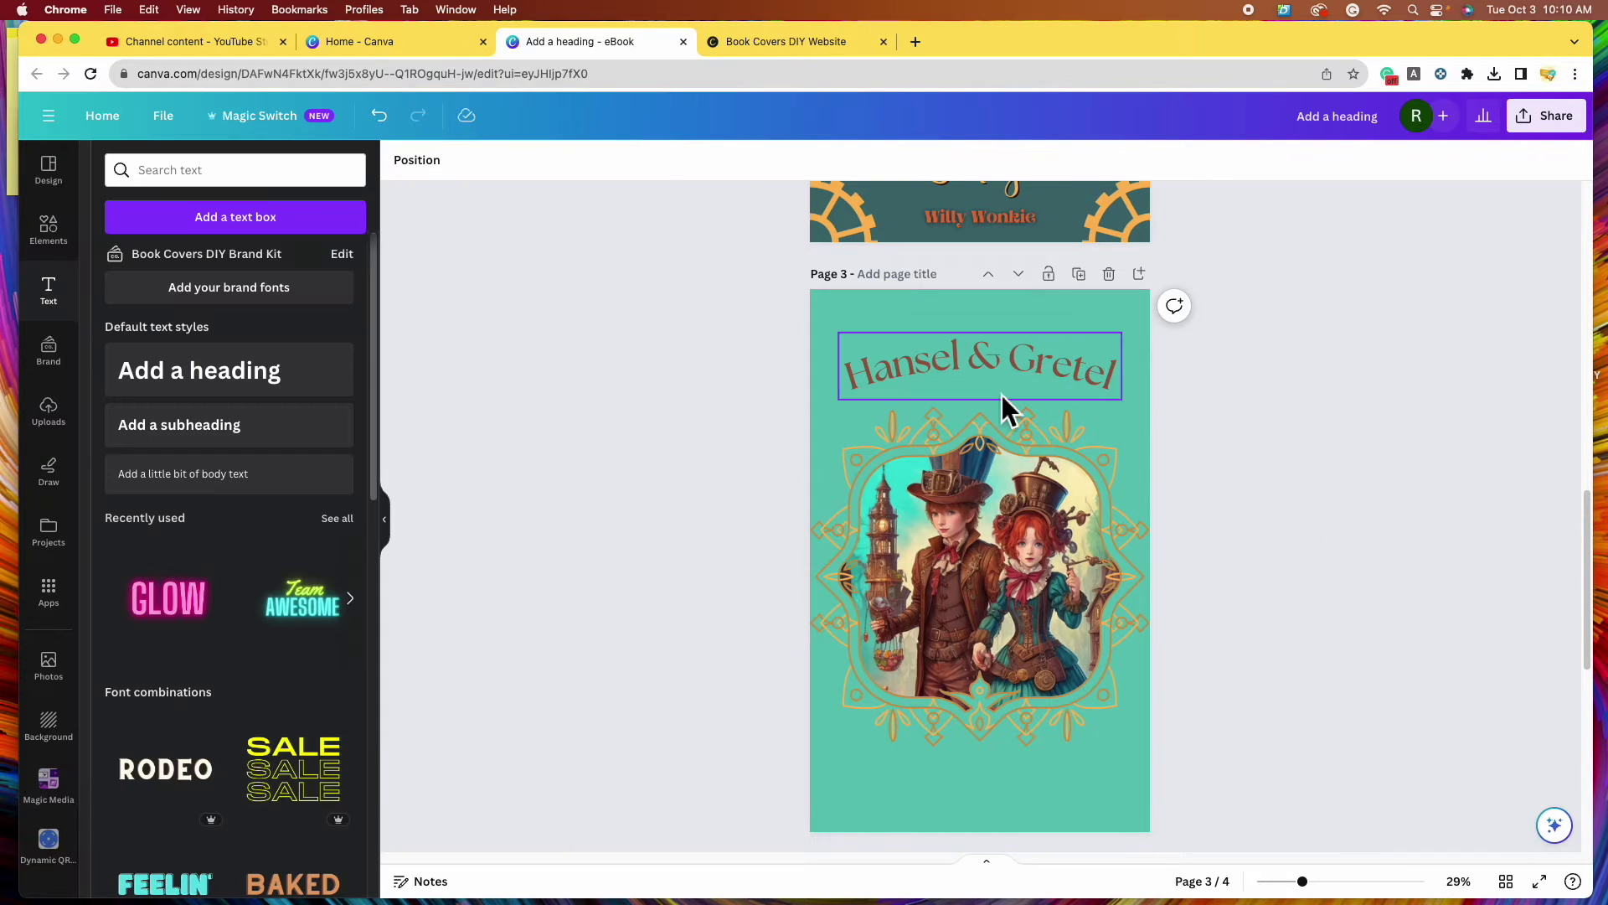
pyautogui.click(1003, 391)
pyautogui.moveTo(1010, 373); pyautogui.dragTo(1014, 400)
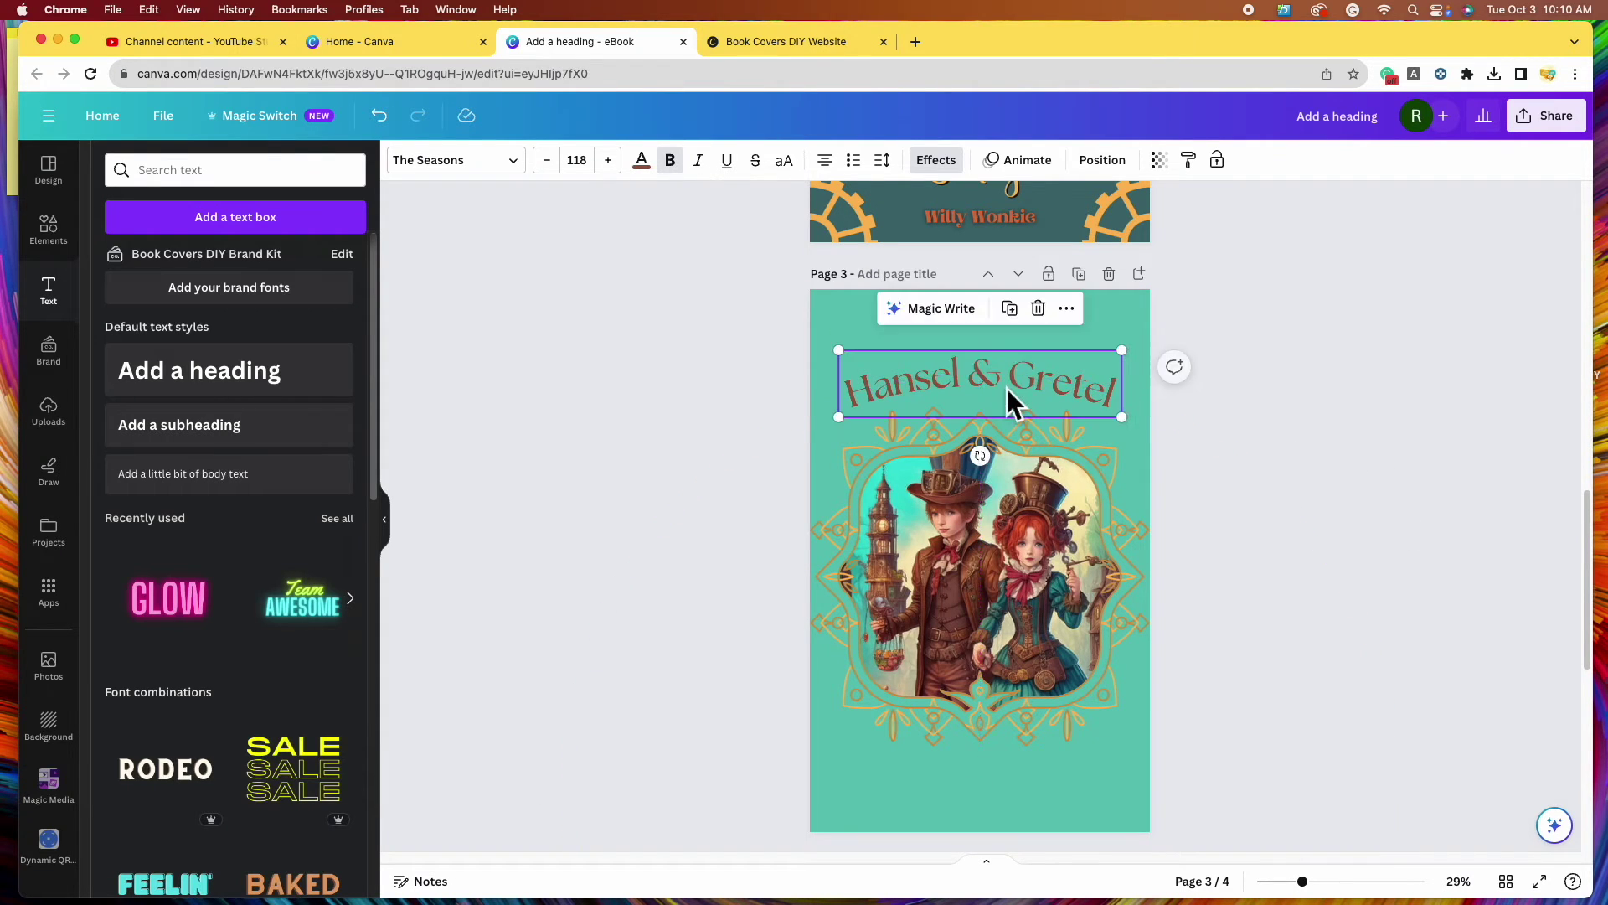
pyautogui.click(838, 351)
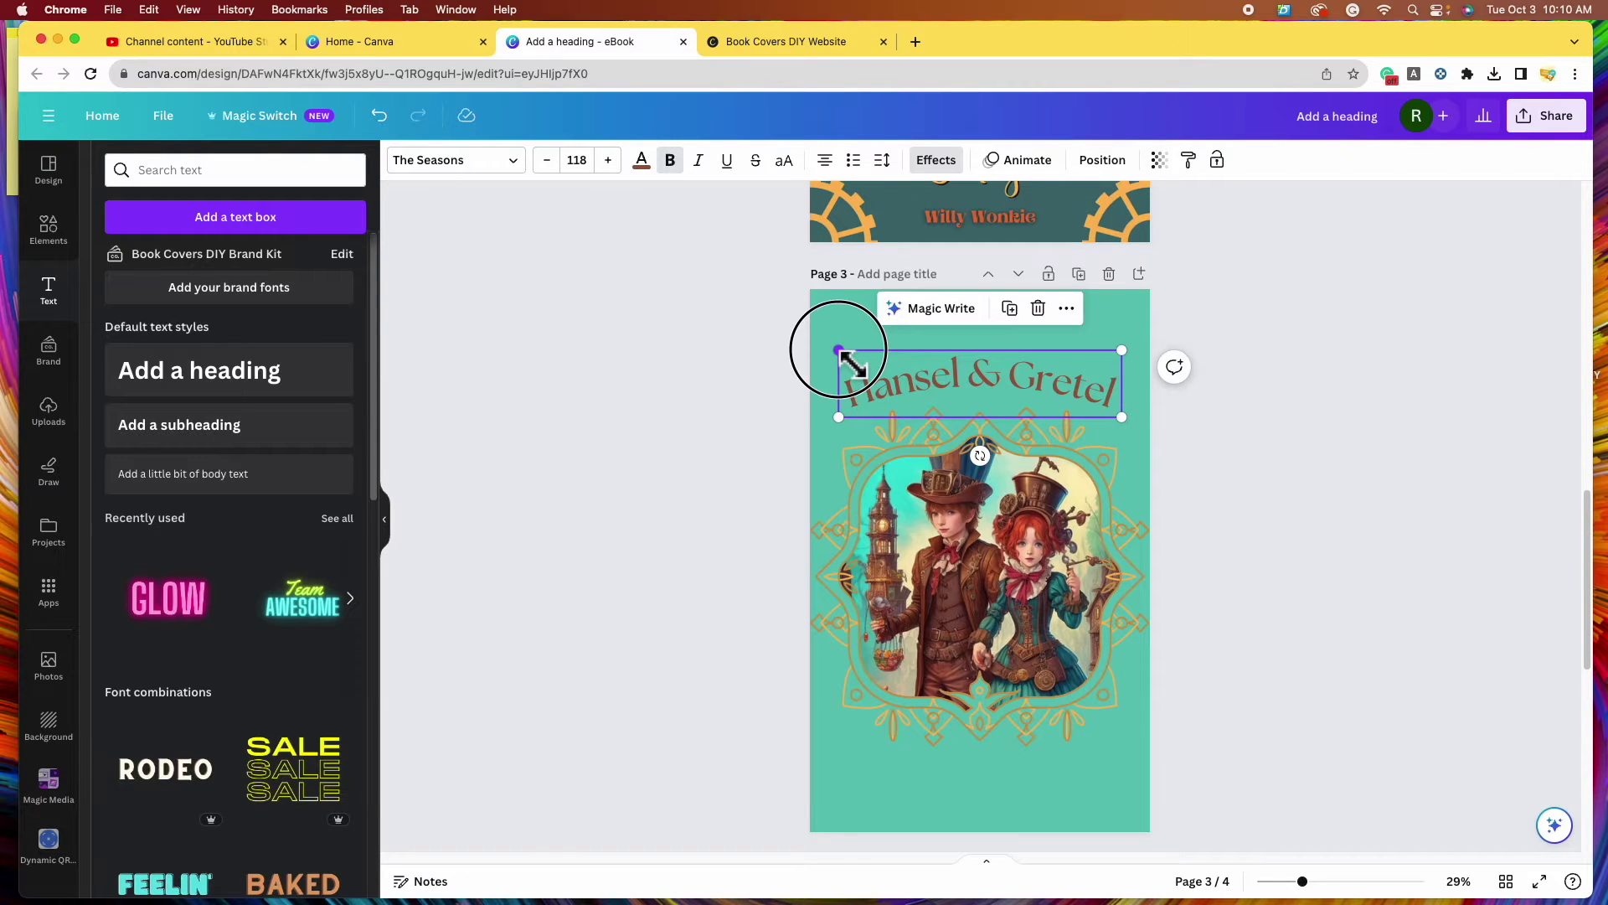
pyautogui.moveTo(839, 350); pyautogui.dragTo(800, 335)
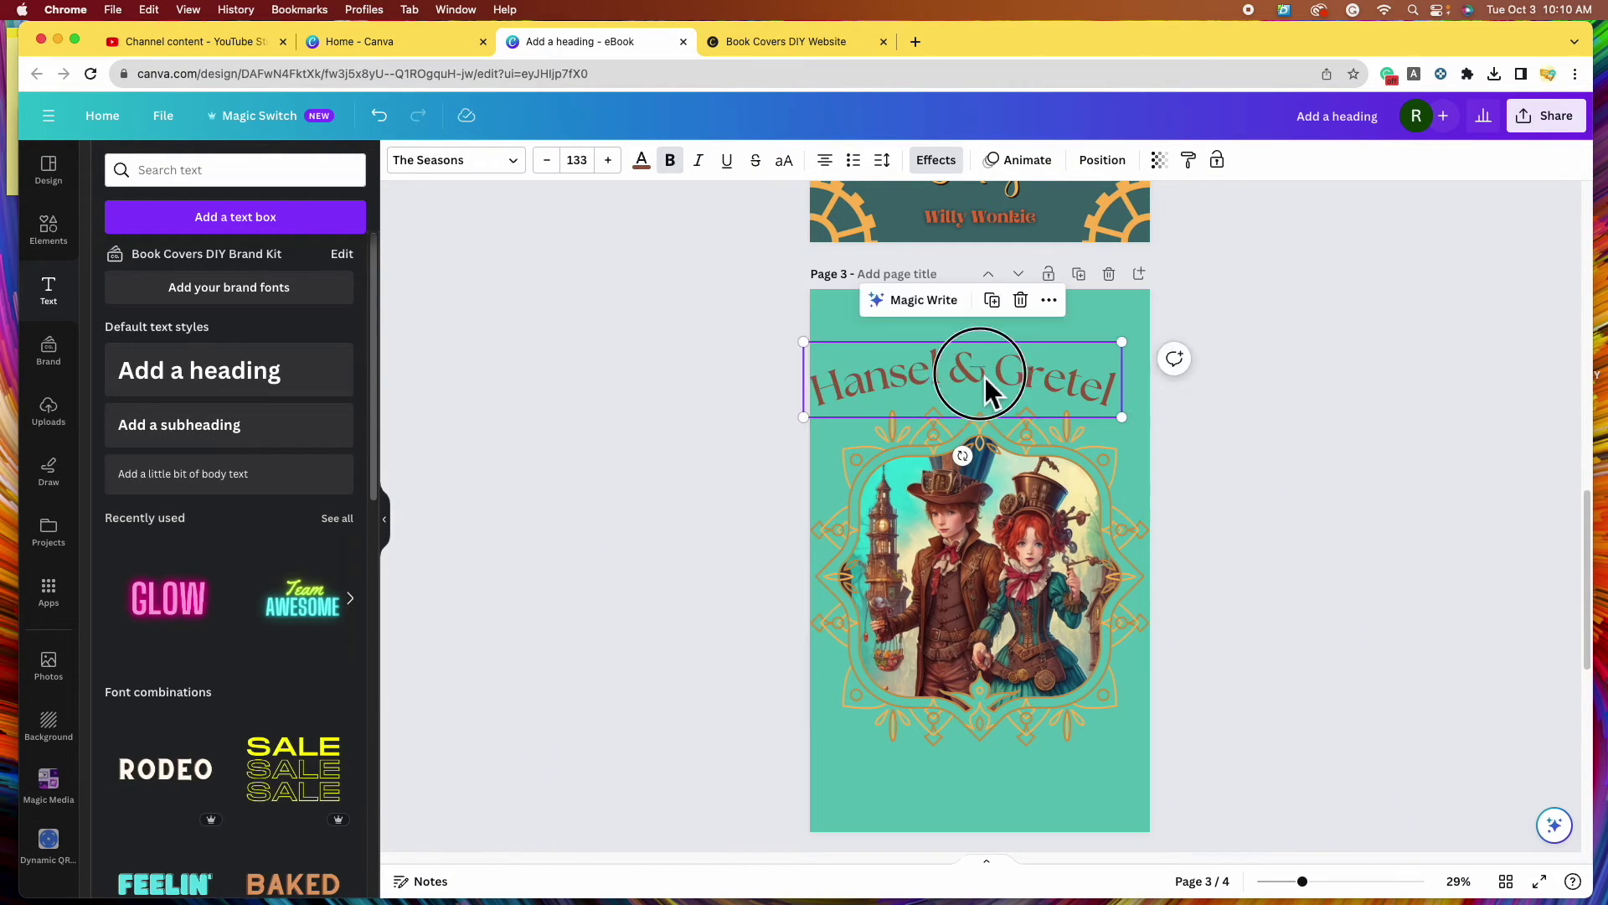
pyautogui.moveTo(986, 378); pyautogui.dragTo(1010, 385)
pyautogui.click(1439, 456)
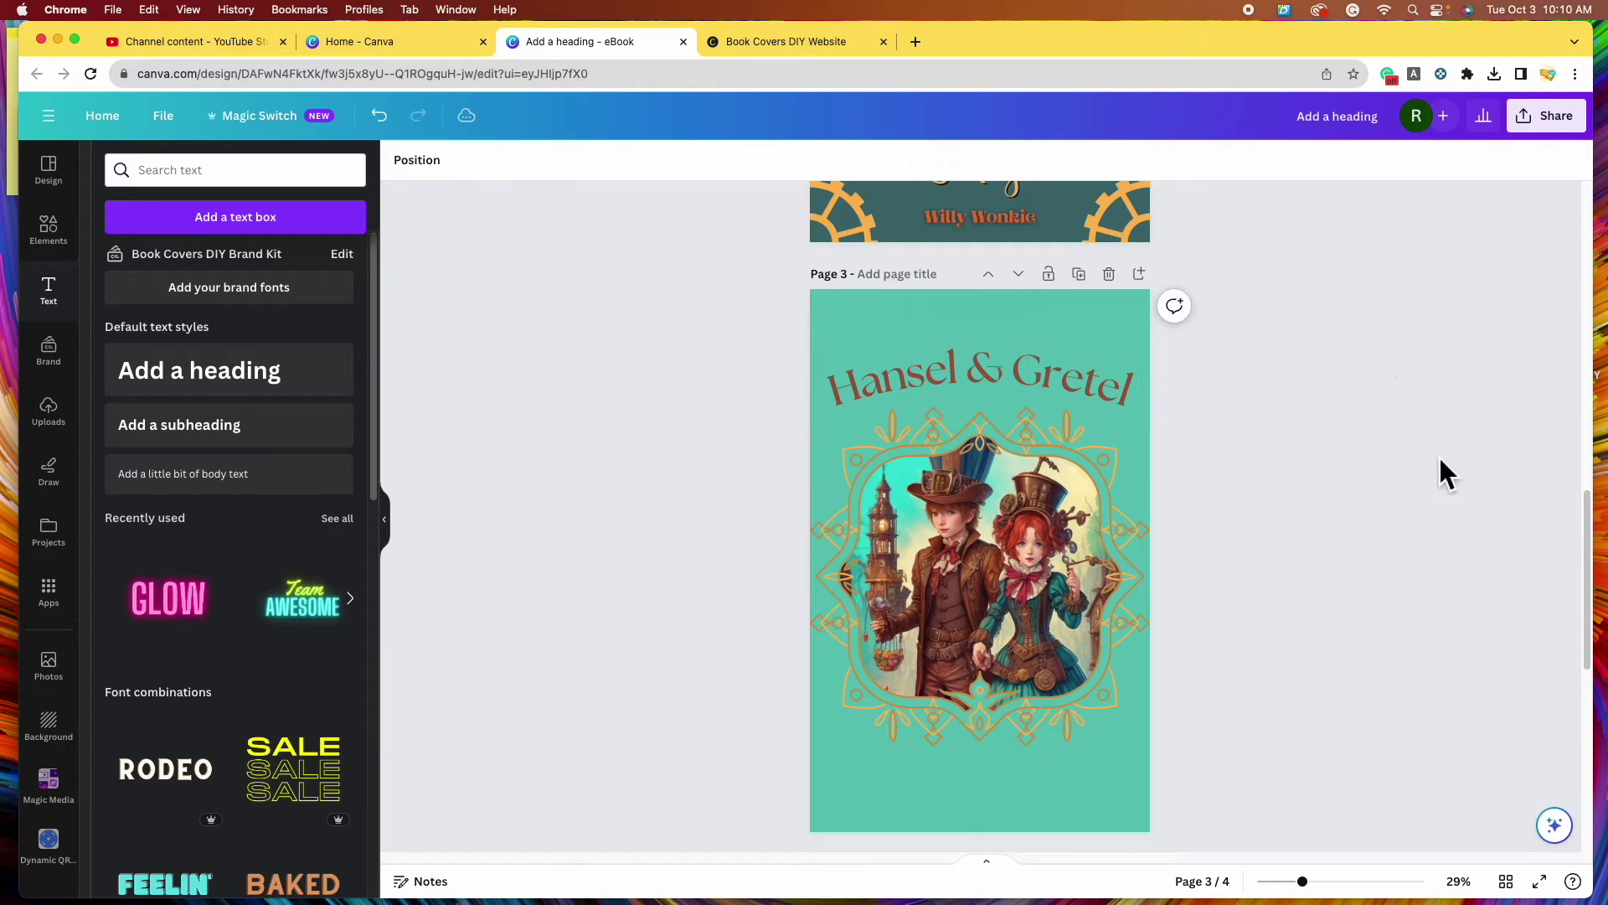
# - Scroll down to page 4 with the witch window photo
pyautogui.scroll(-3, 1392, 445)
pyautogui.scroll(1, 919, 349)
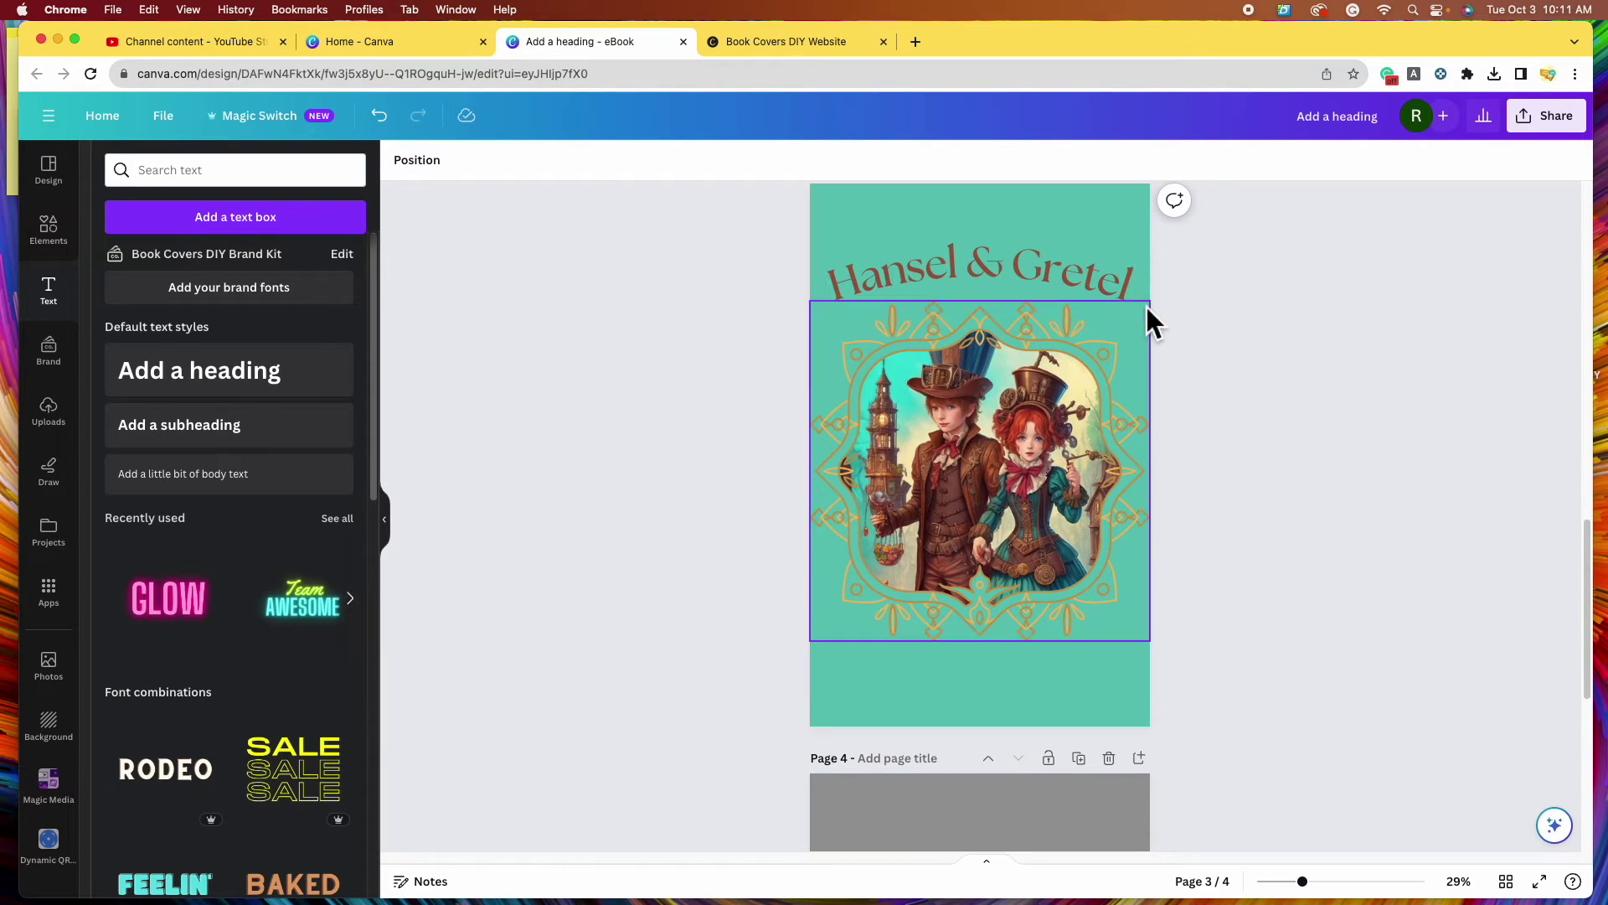
pyautogui.scroll(-5, 951, 627)
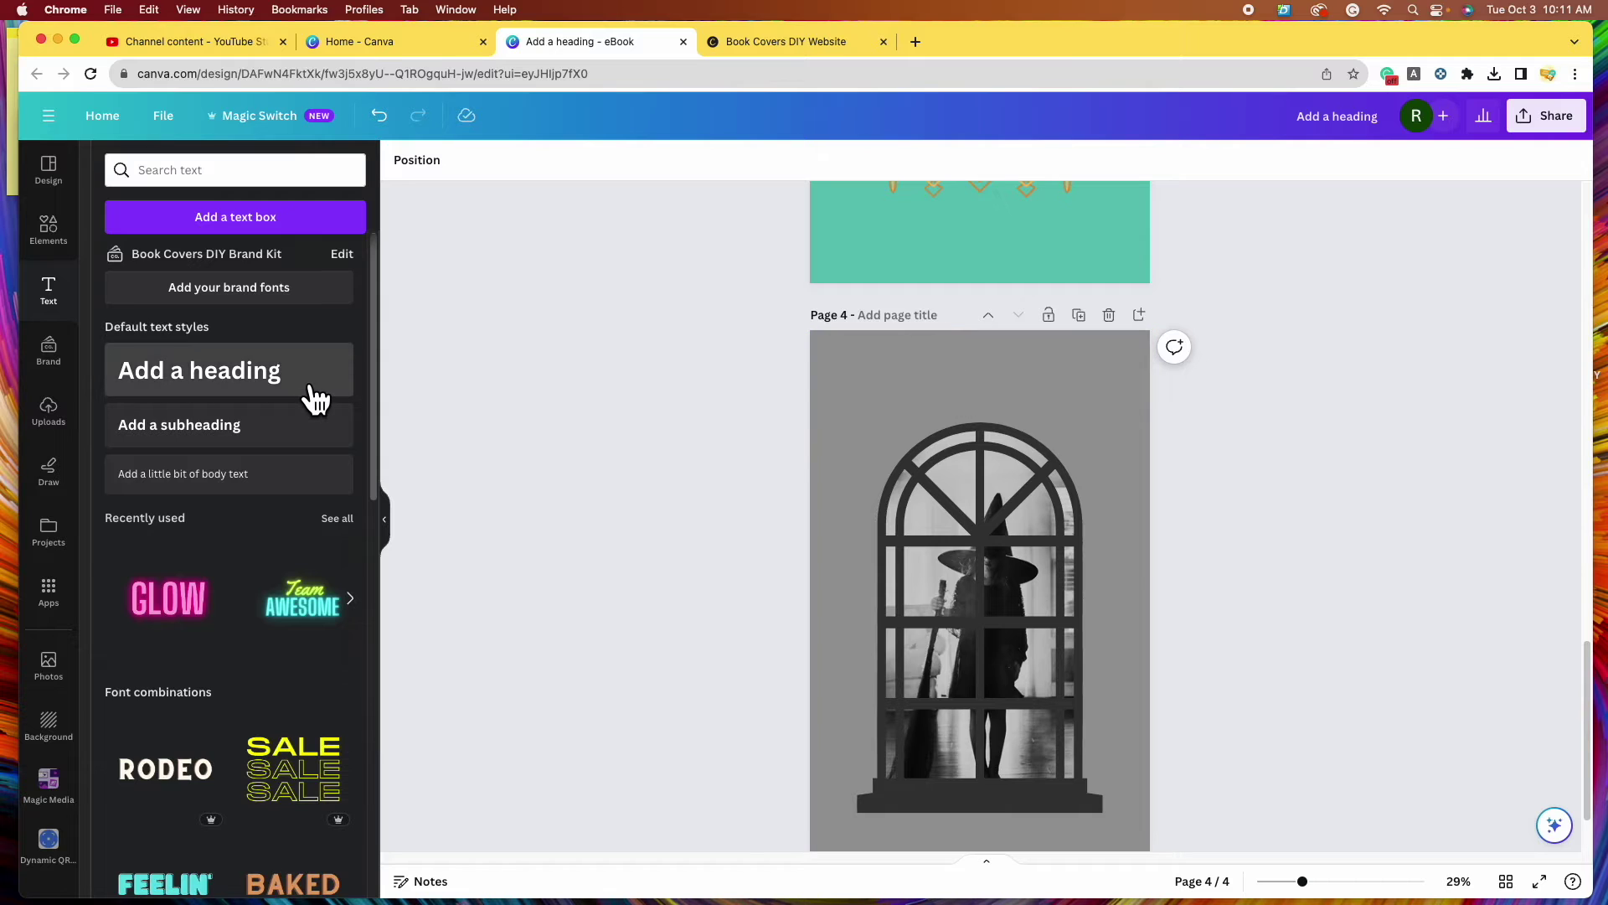
# - Add a heading reading 'Winnie The Witch' above the arched window on page 4
pyautogui.click(285, 394)
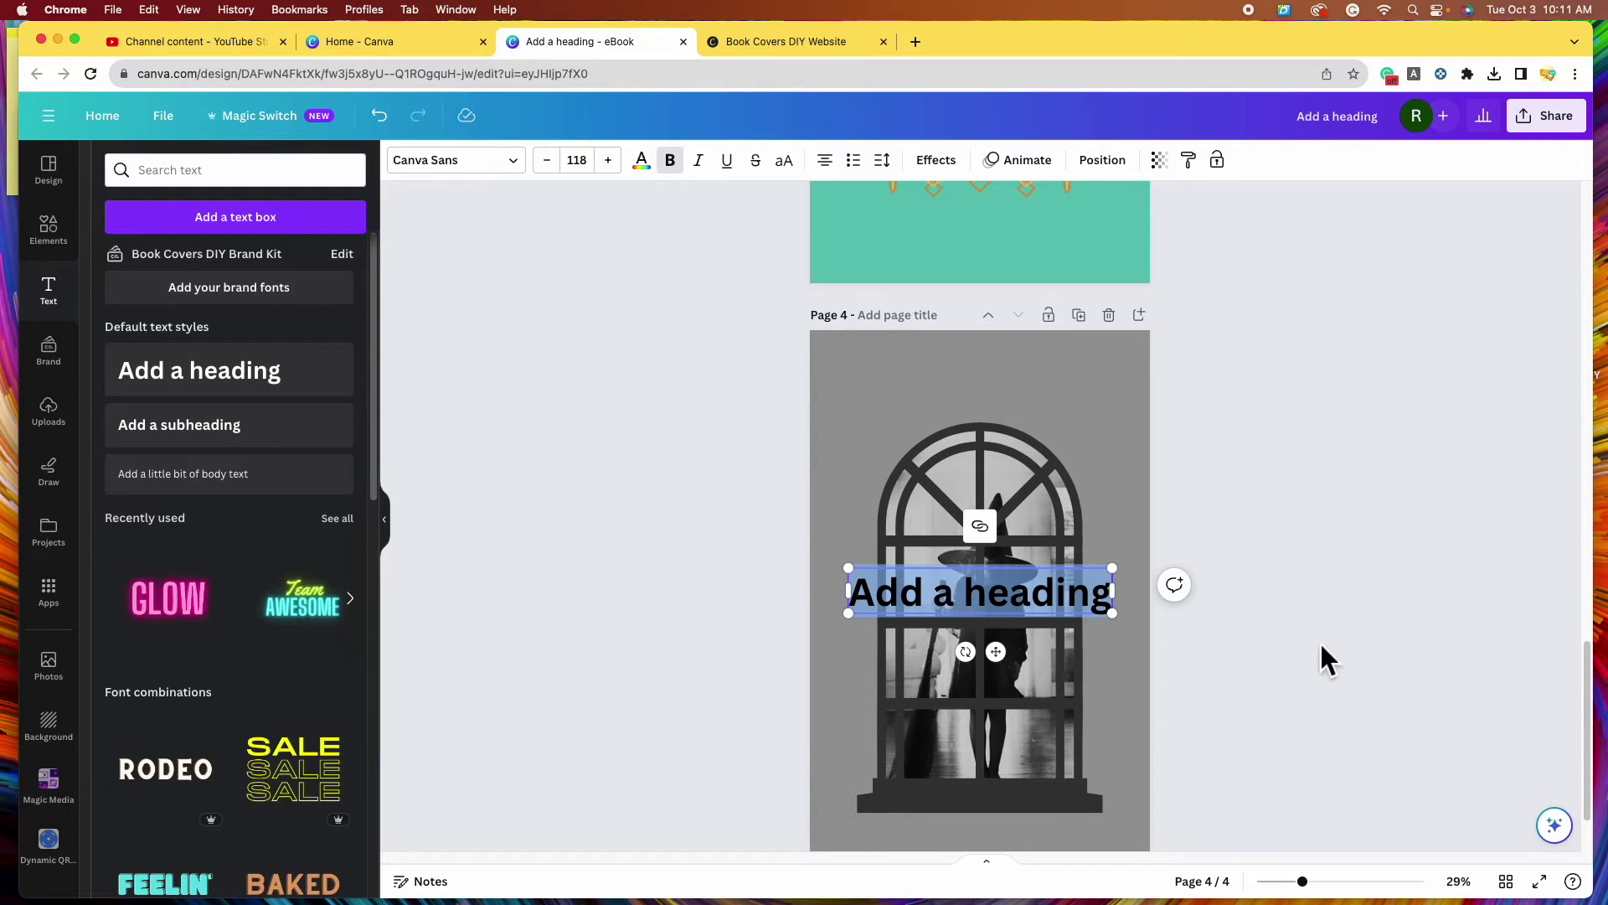
pyautogui.moveTo(1028, 597); pyautogui.dragTo(1039, 407)
pyautogui.write('Winnie')
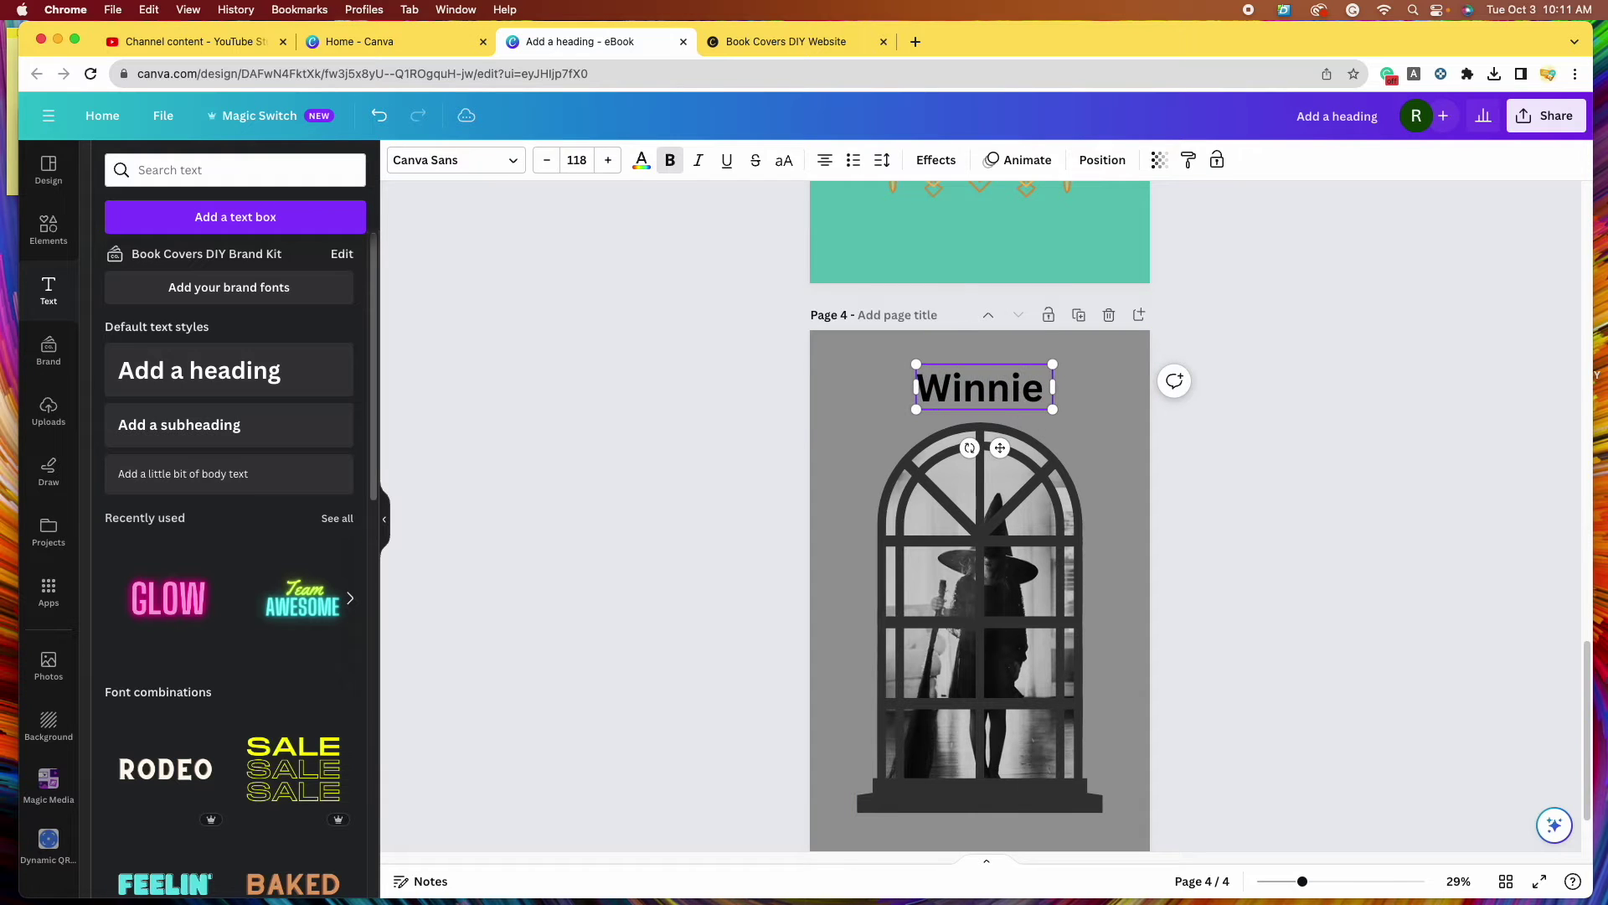
pyautogui.write(' The Witch')
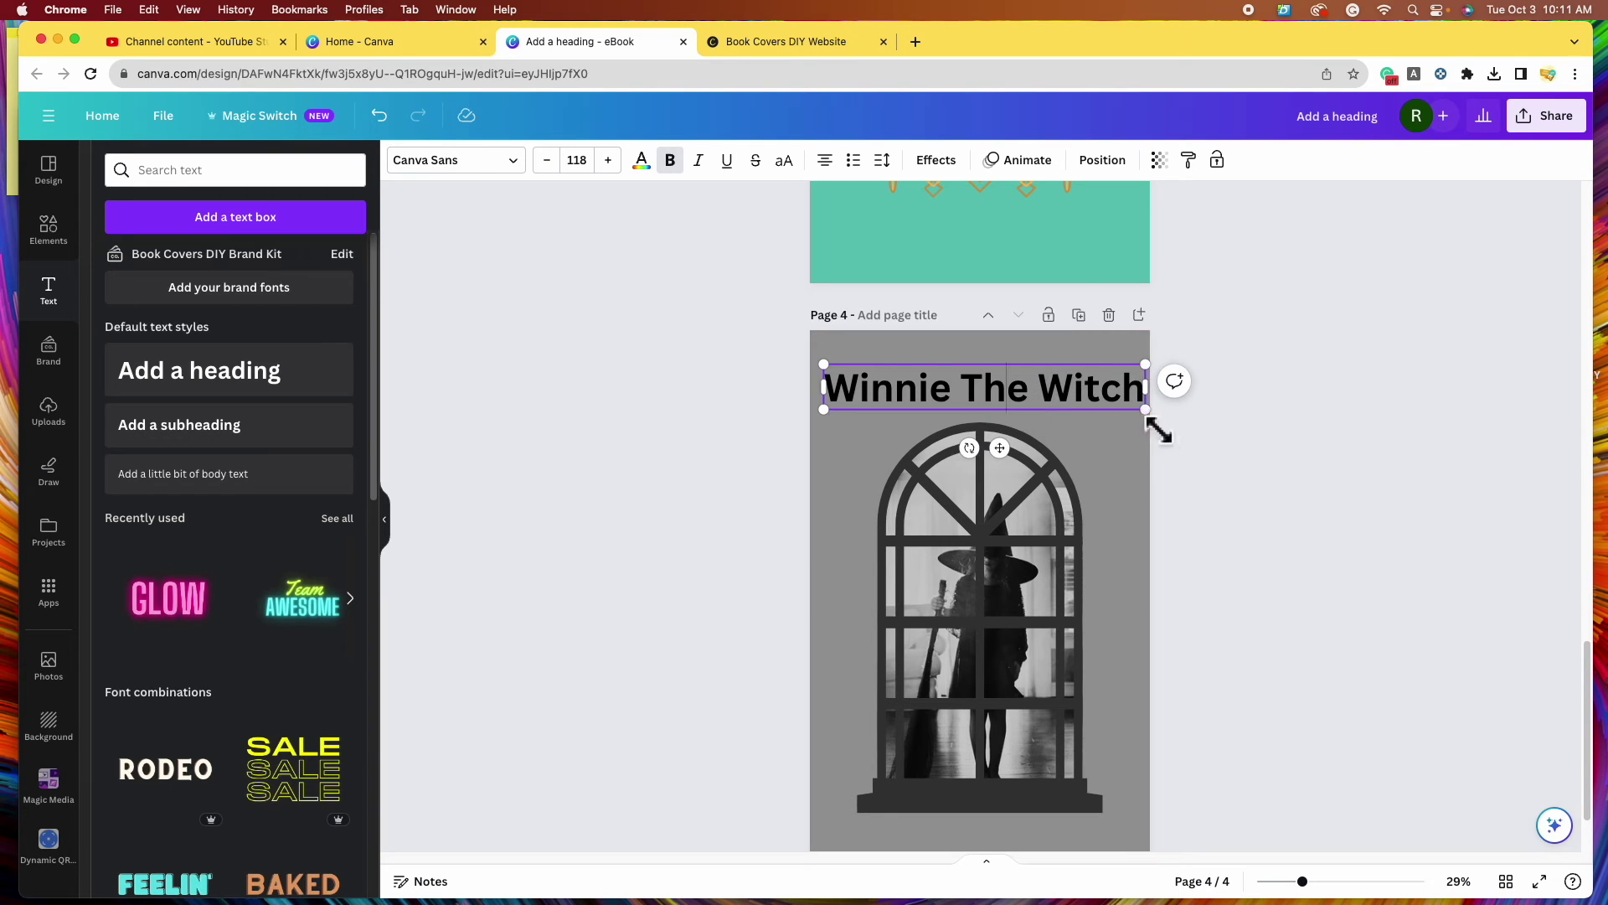
pyautogui.click(1335, 525)
pyautogui.click(974, 391)
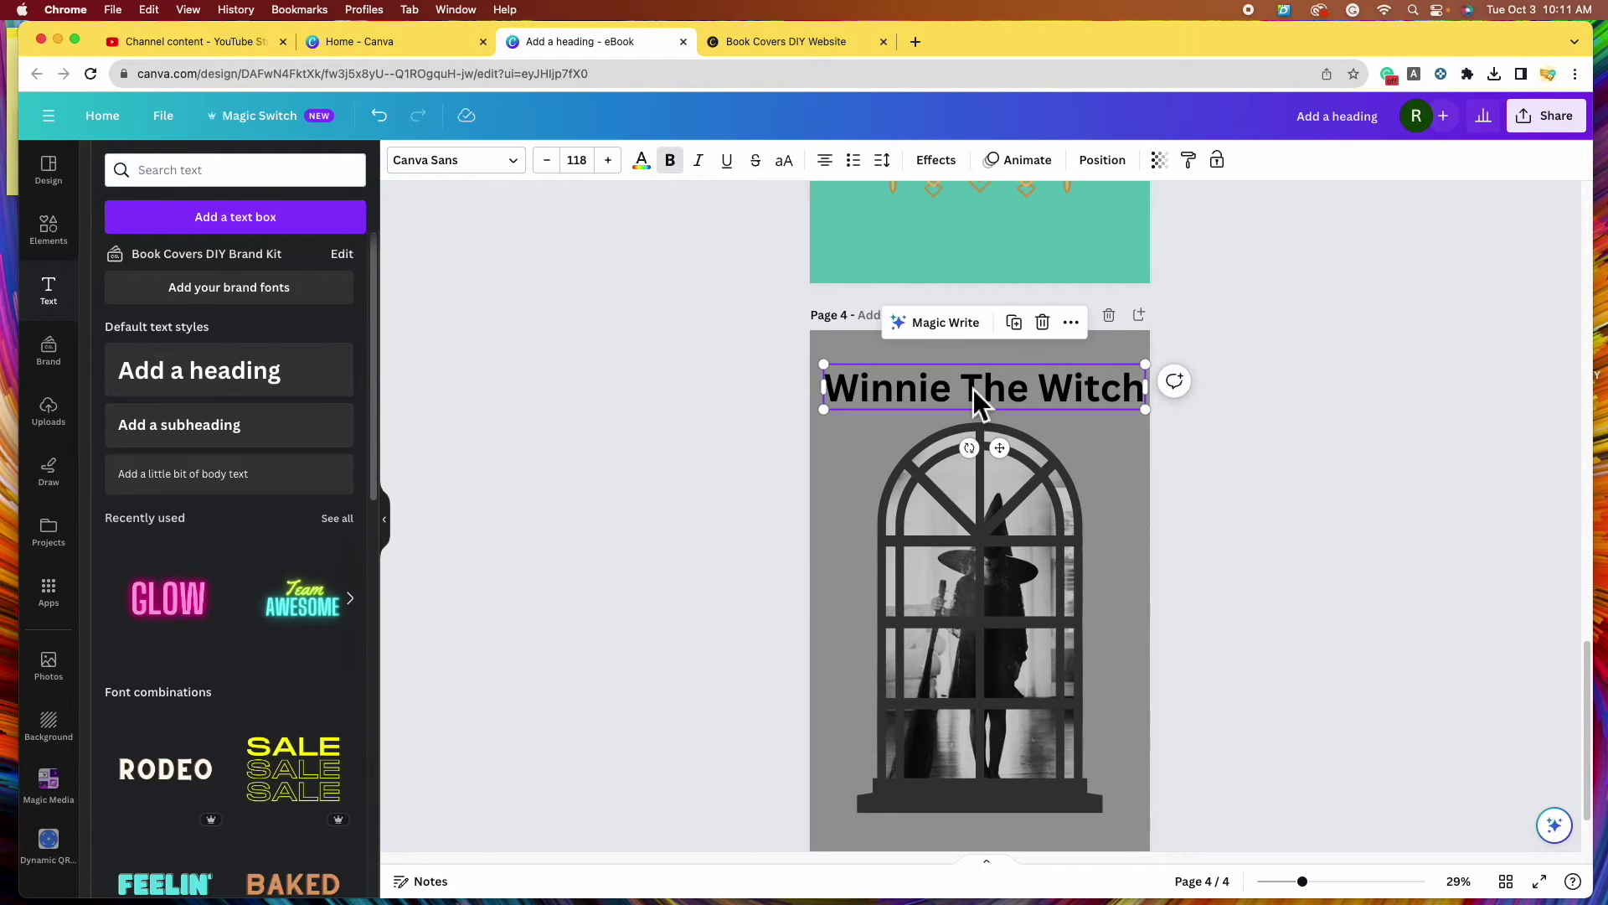
pyautogui.click(513, 165)
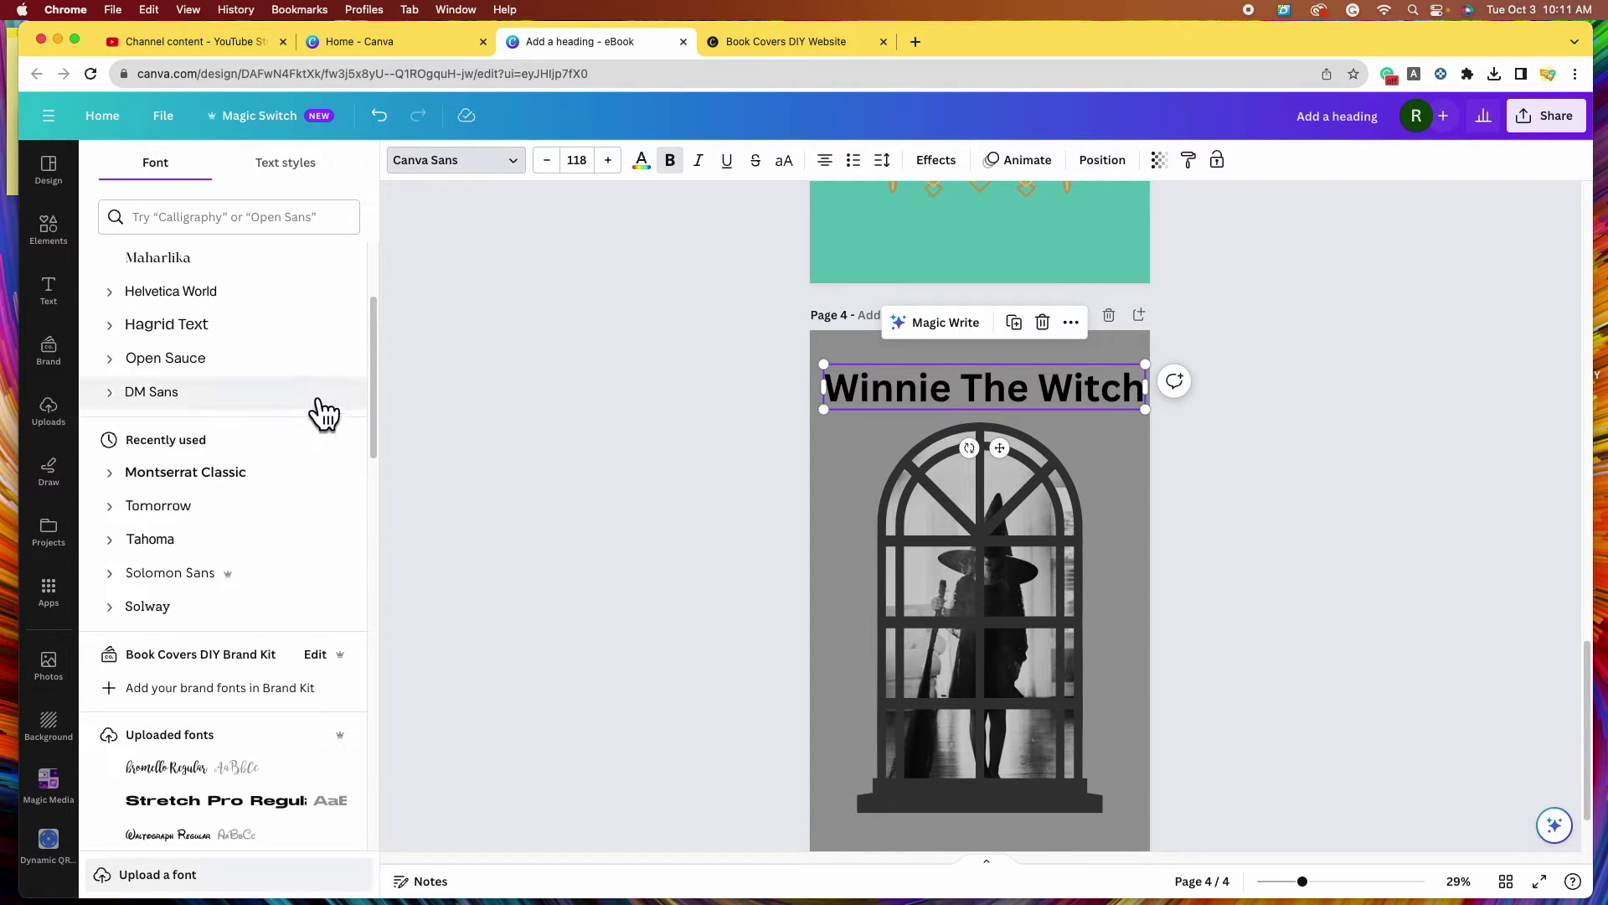
# - Set the 'Winnie The Witch' heading in Bernhard Gothic at size 118
pyautogui.scroll(-5, 280, 452)
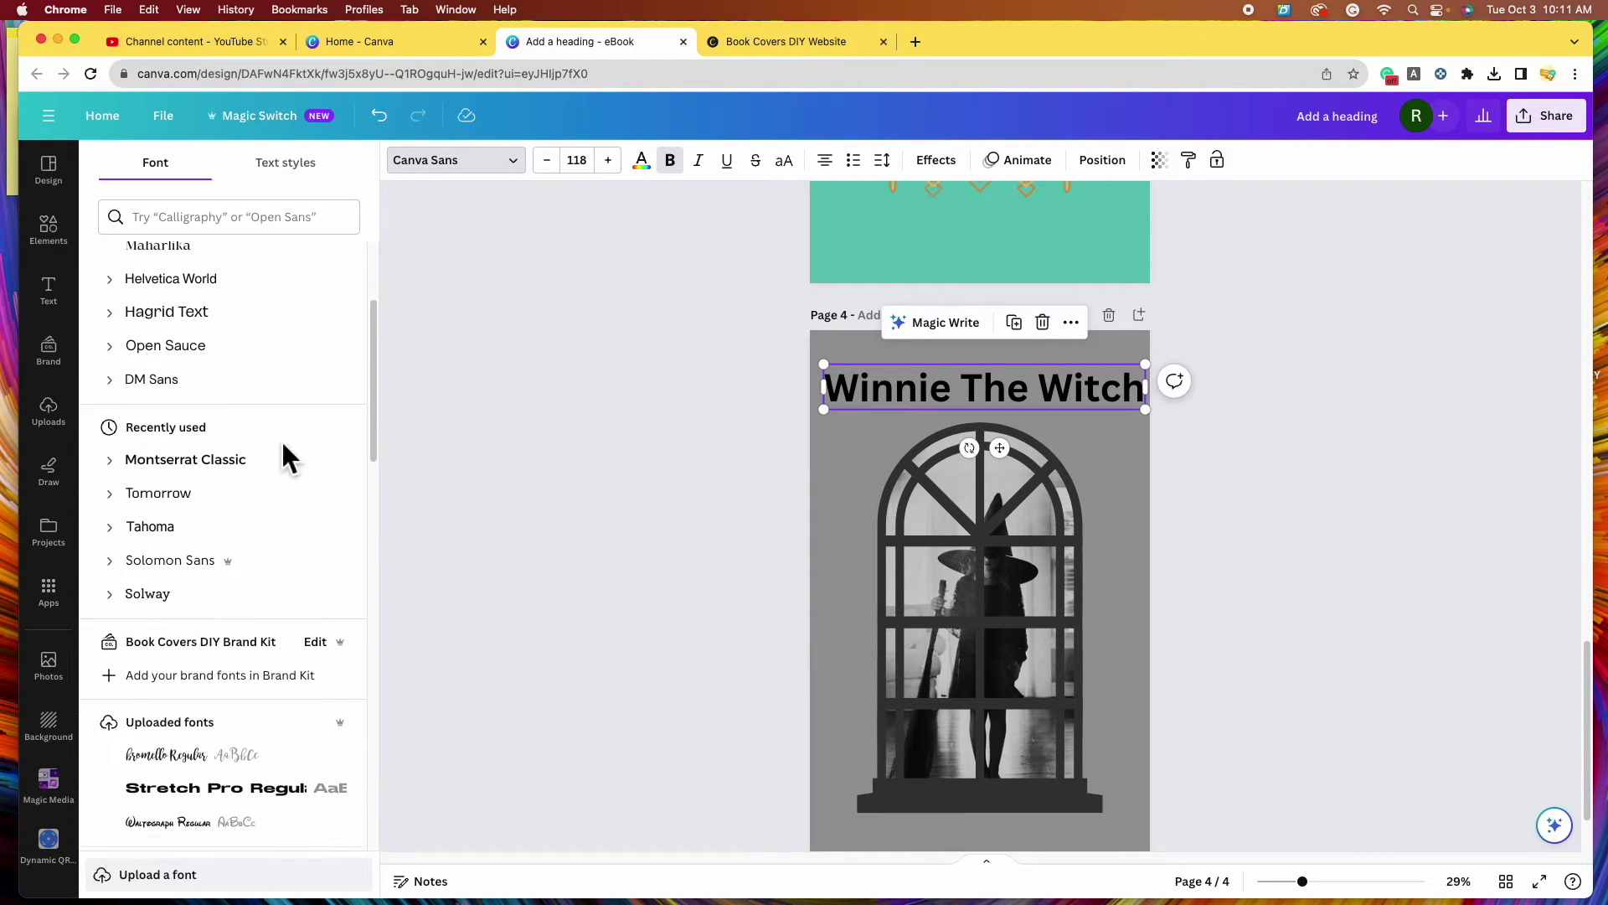
pyautogui.scroll(-15, 283, 443)
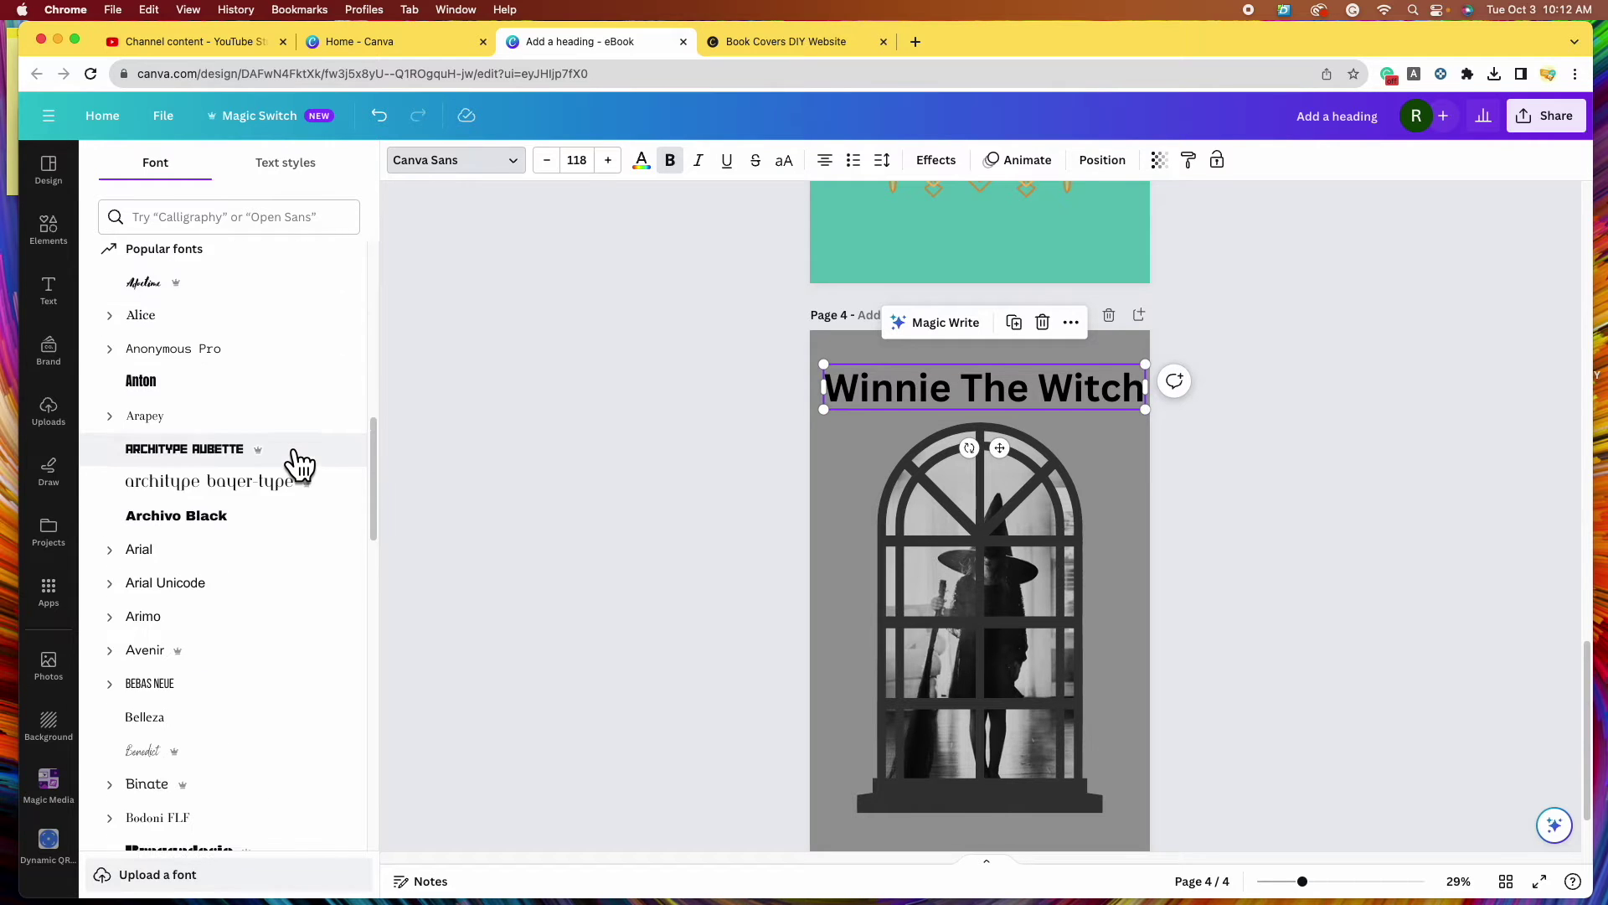
pyautogui.scroll(-3, 289, 478)
pyautogui.click(967, 358)
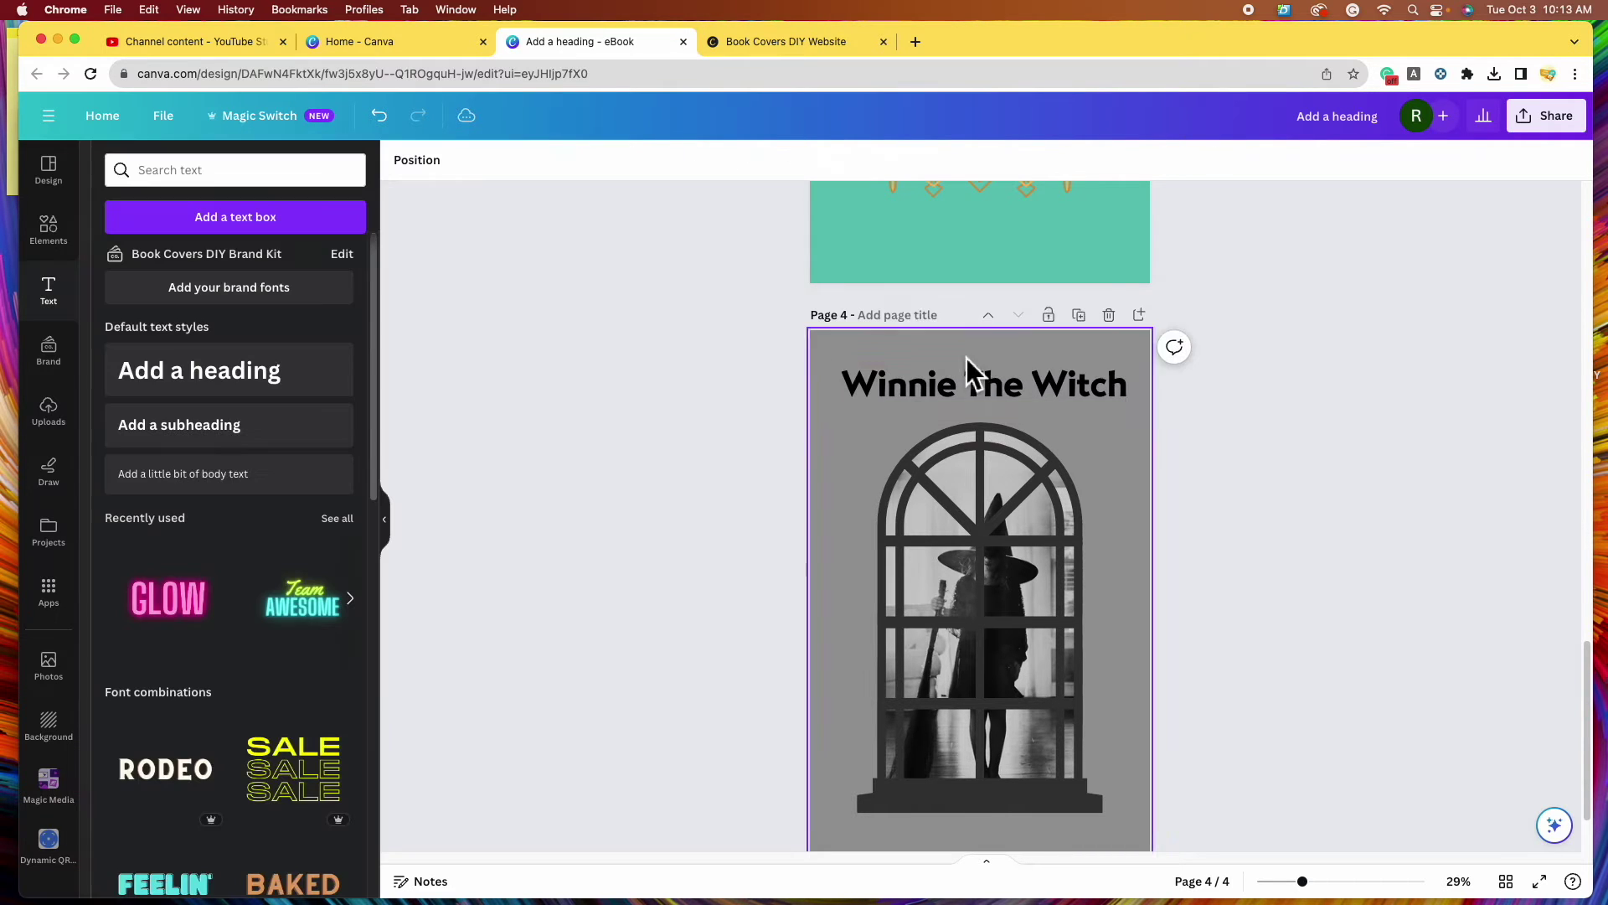
pyautogui.click(997, 382)
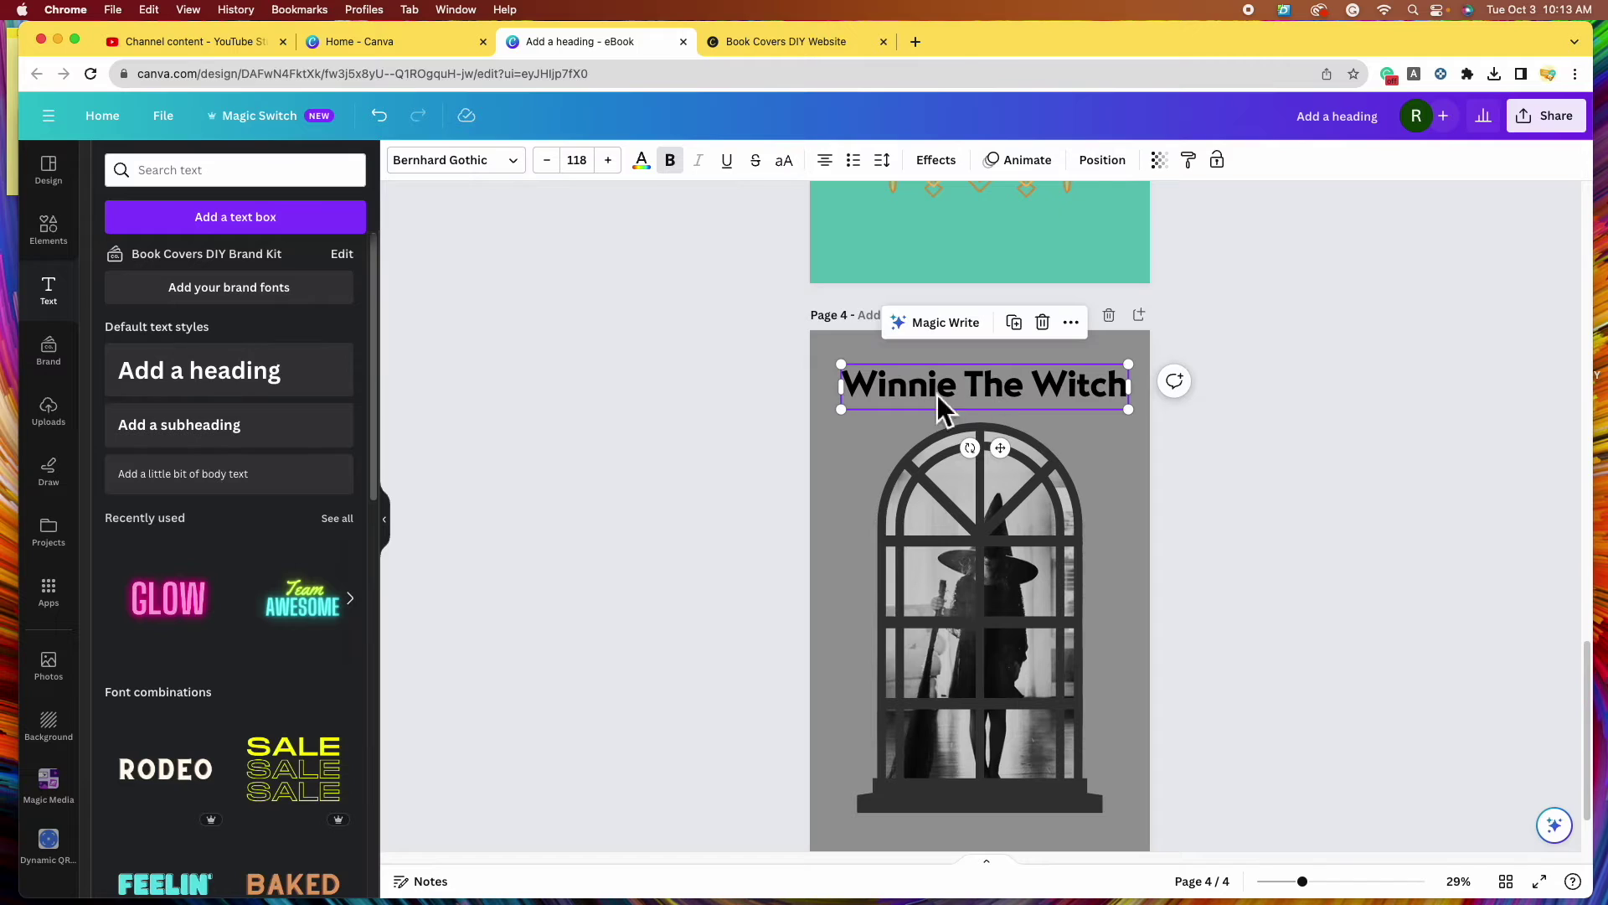
# - Curve 'Winnie The Witch' to 75 and position it over the window's arch
pyautogui.click(962, 166)
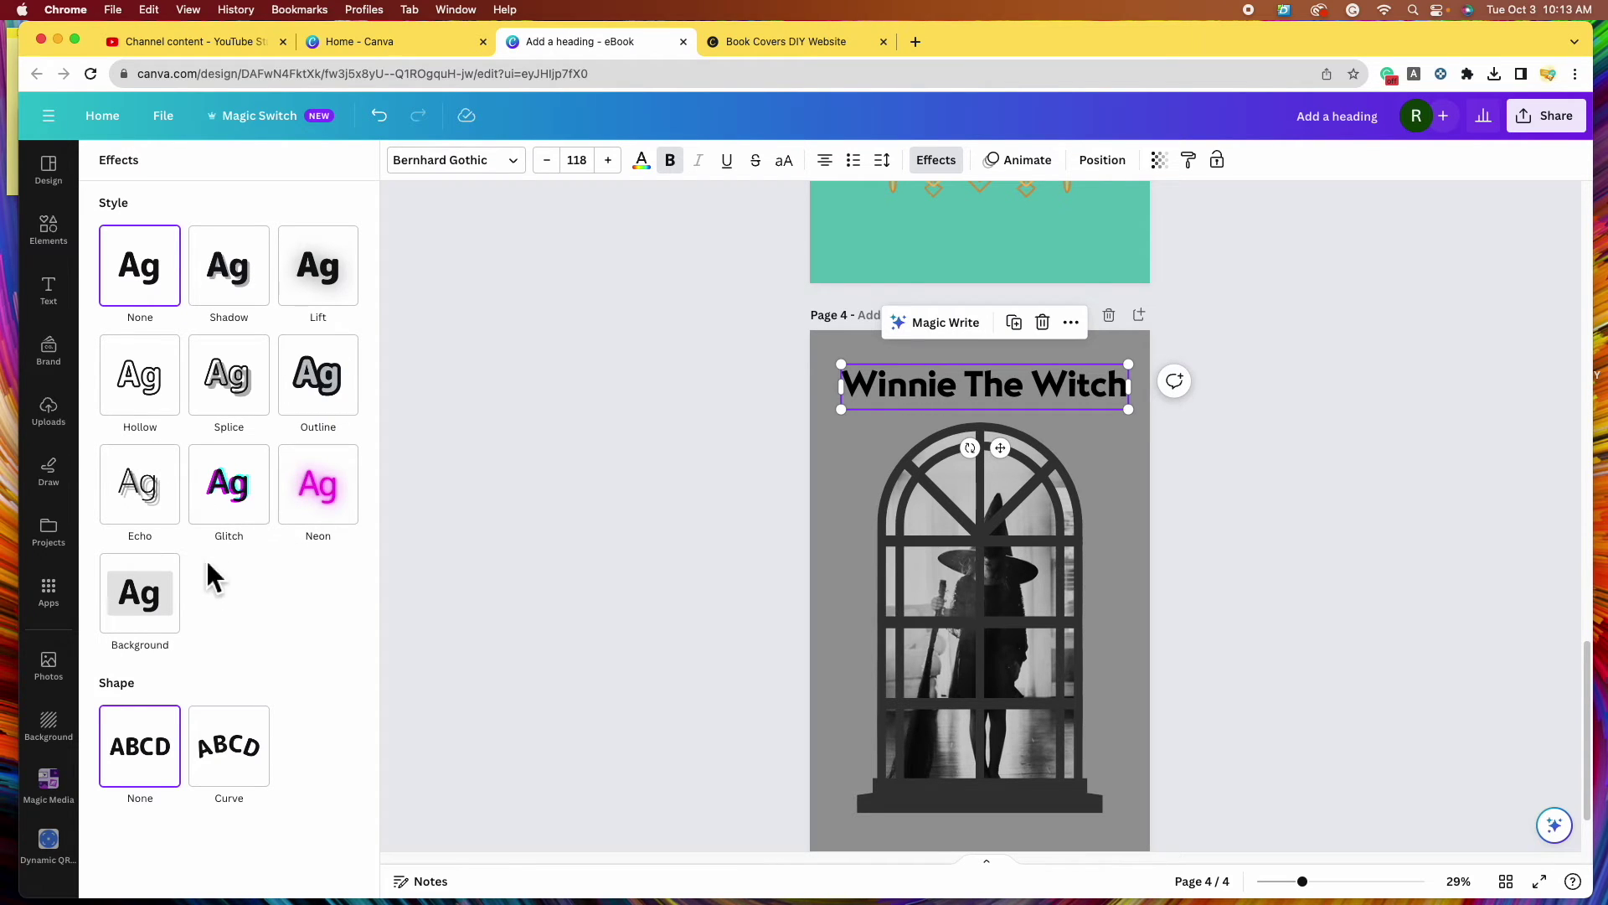
pyautogui.click(268, 783)
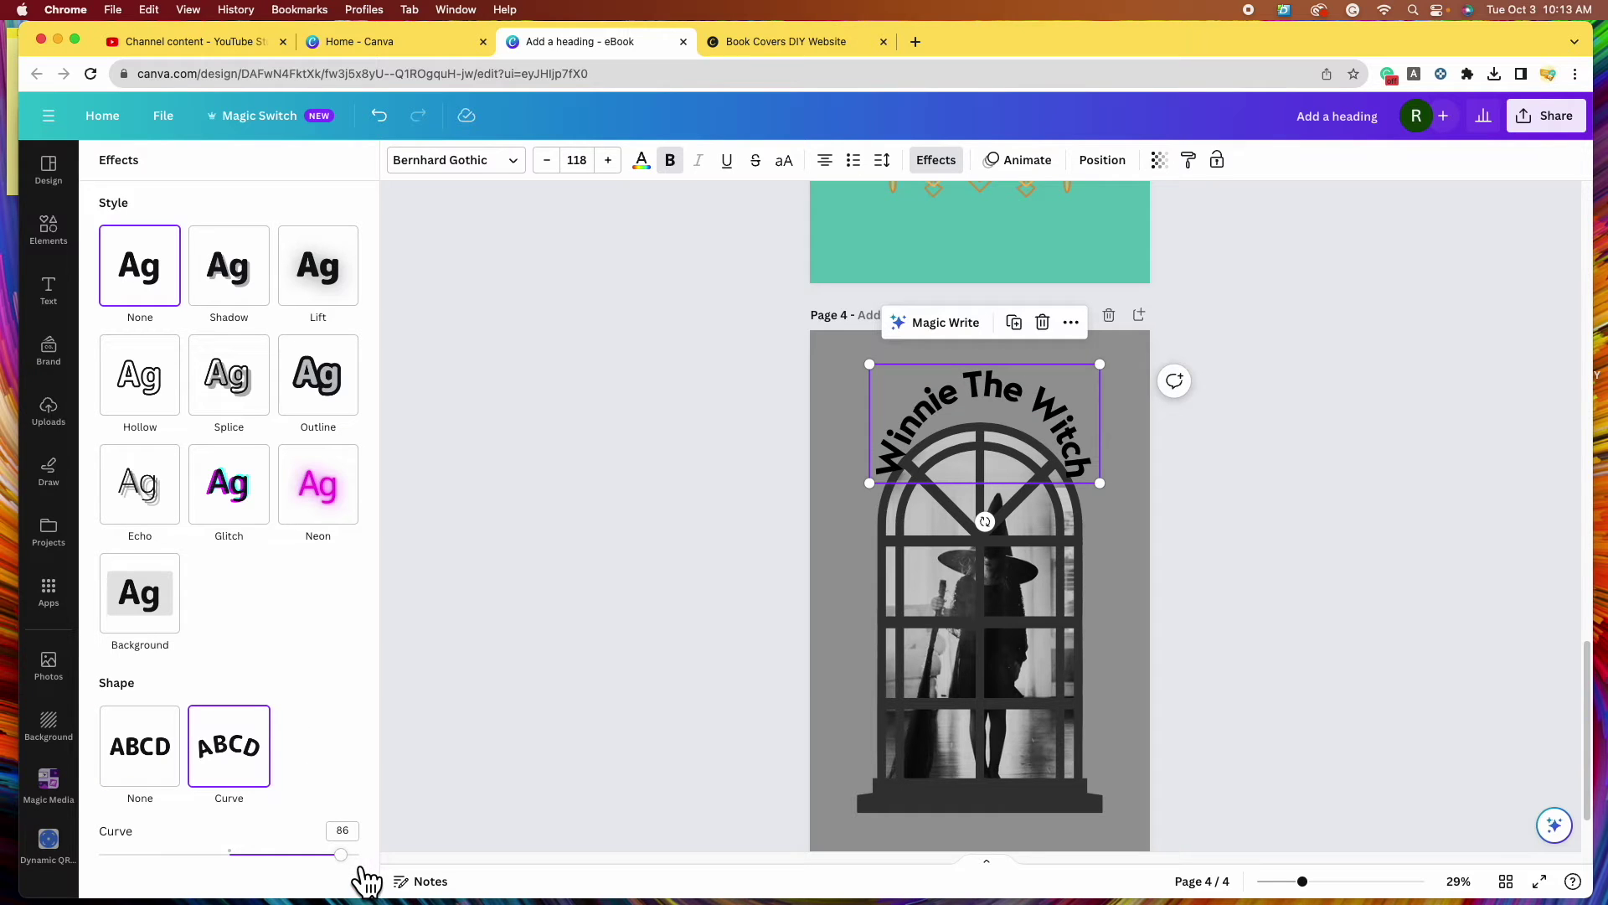
pyautogui.moveTo(361, 871); pyautogui.dragTo(333, 877)
pyautogui.moveTo(1011, 402); pyautogui.dragTo(1005, 407)
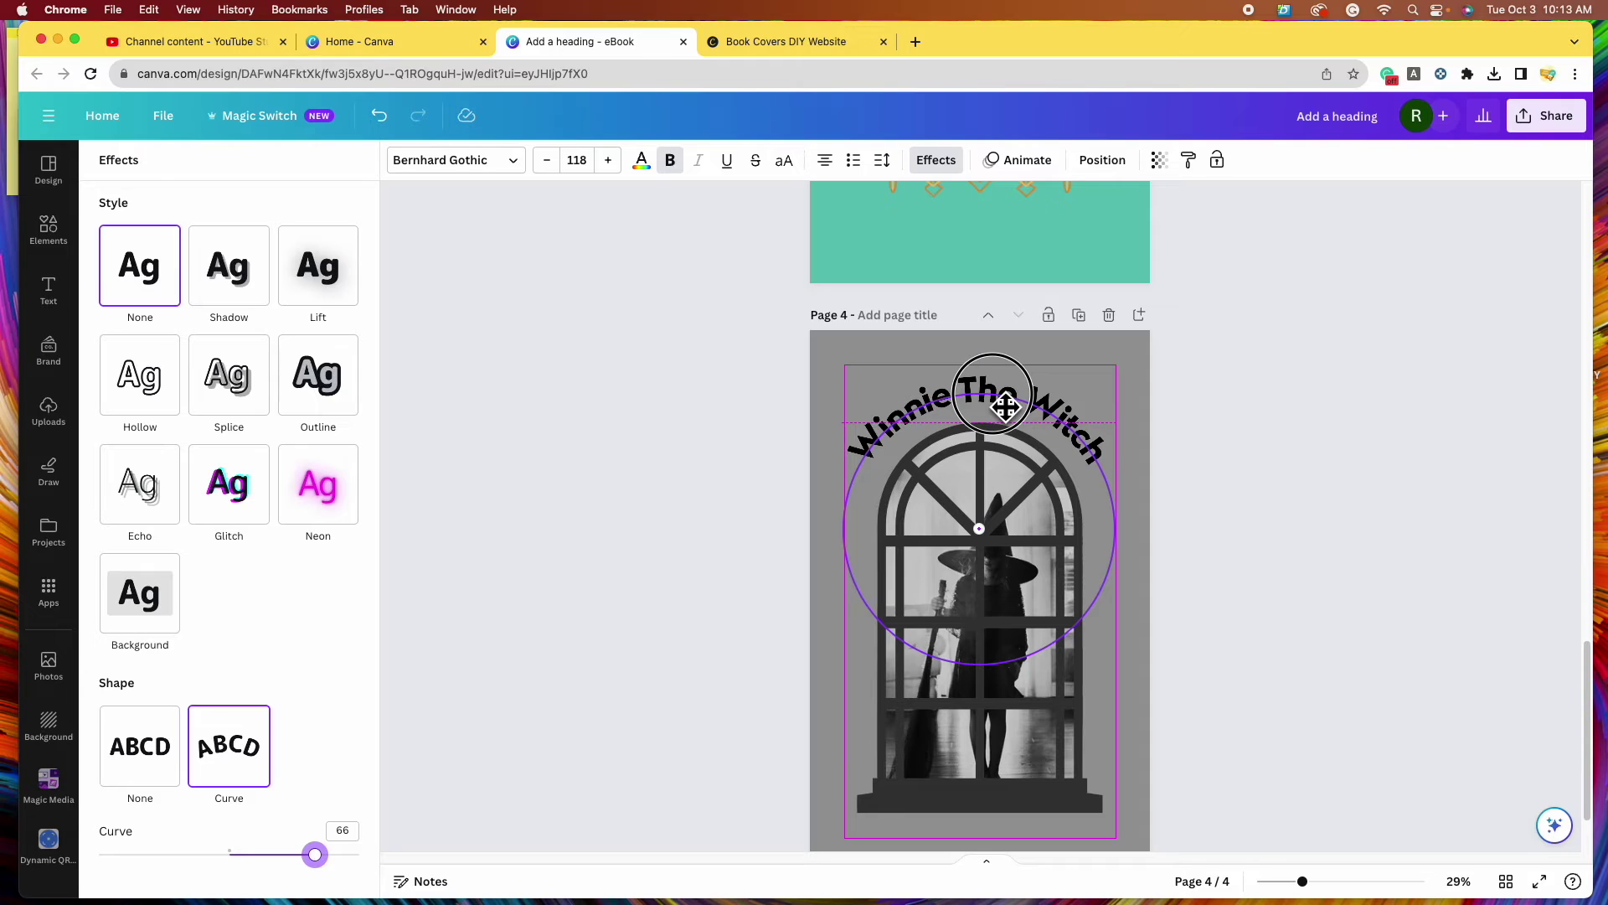
pyautogui.moveTo(1005, 407); pyautogui.dragTo(1004, 406)
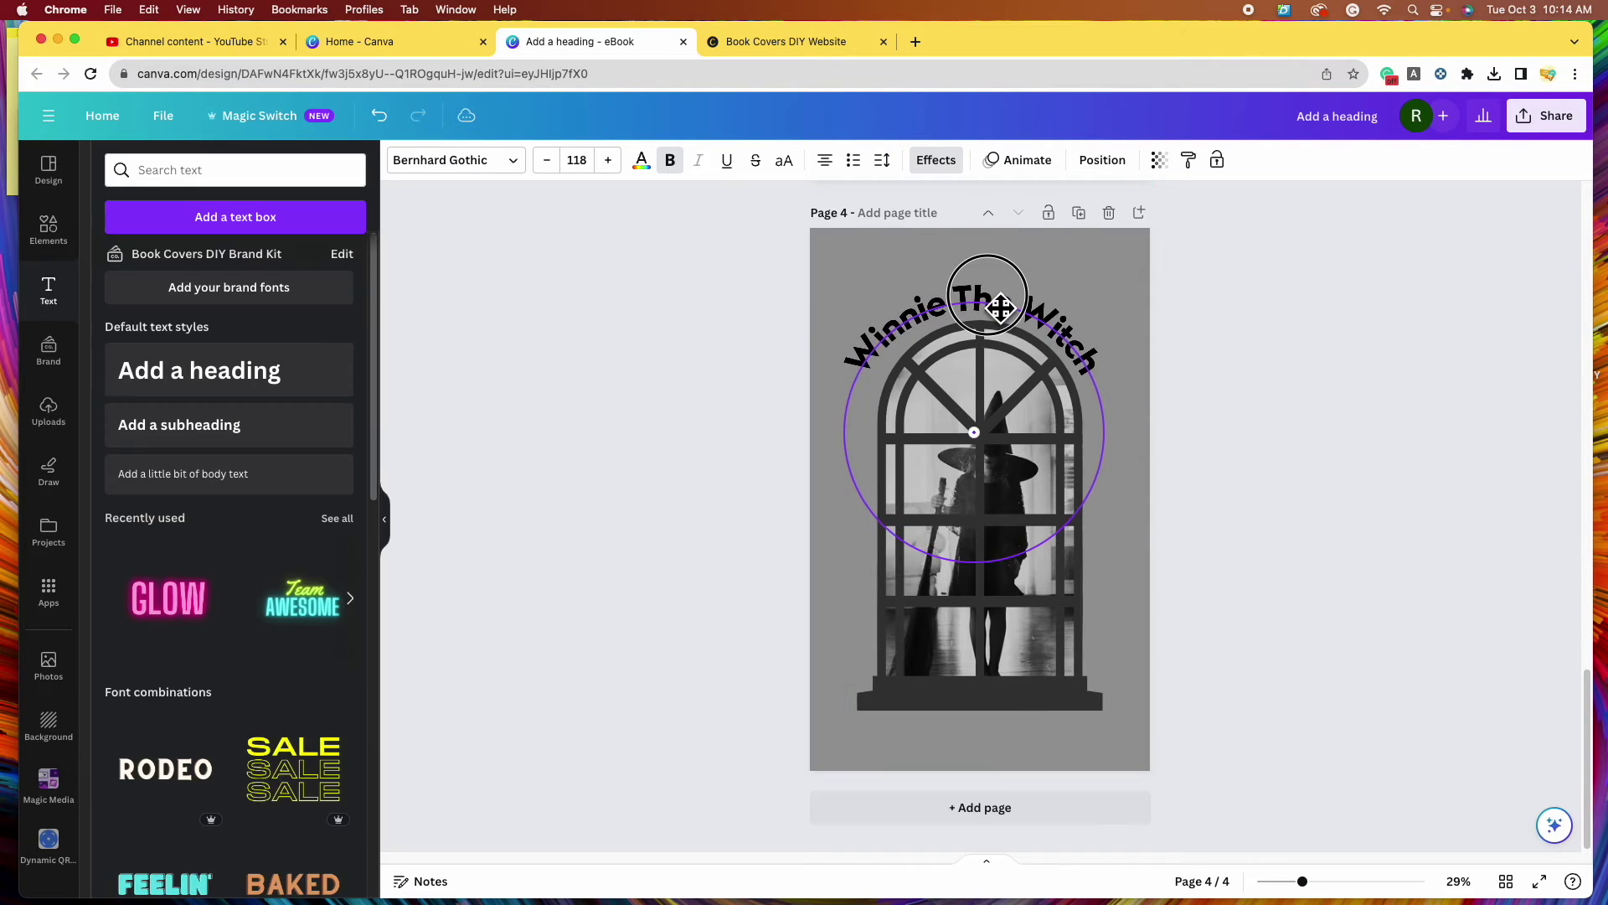
pyautogui.moveTo(1005, 309); pyautogui.dragTo(1005, 310)
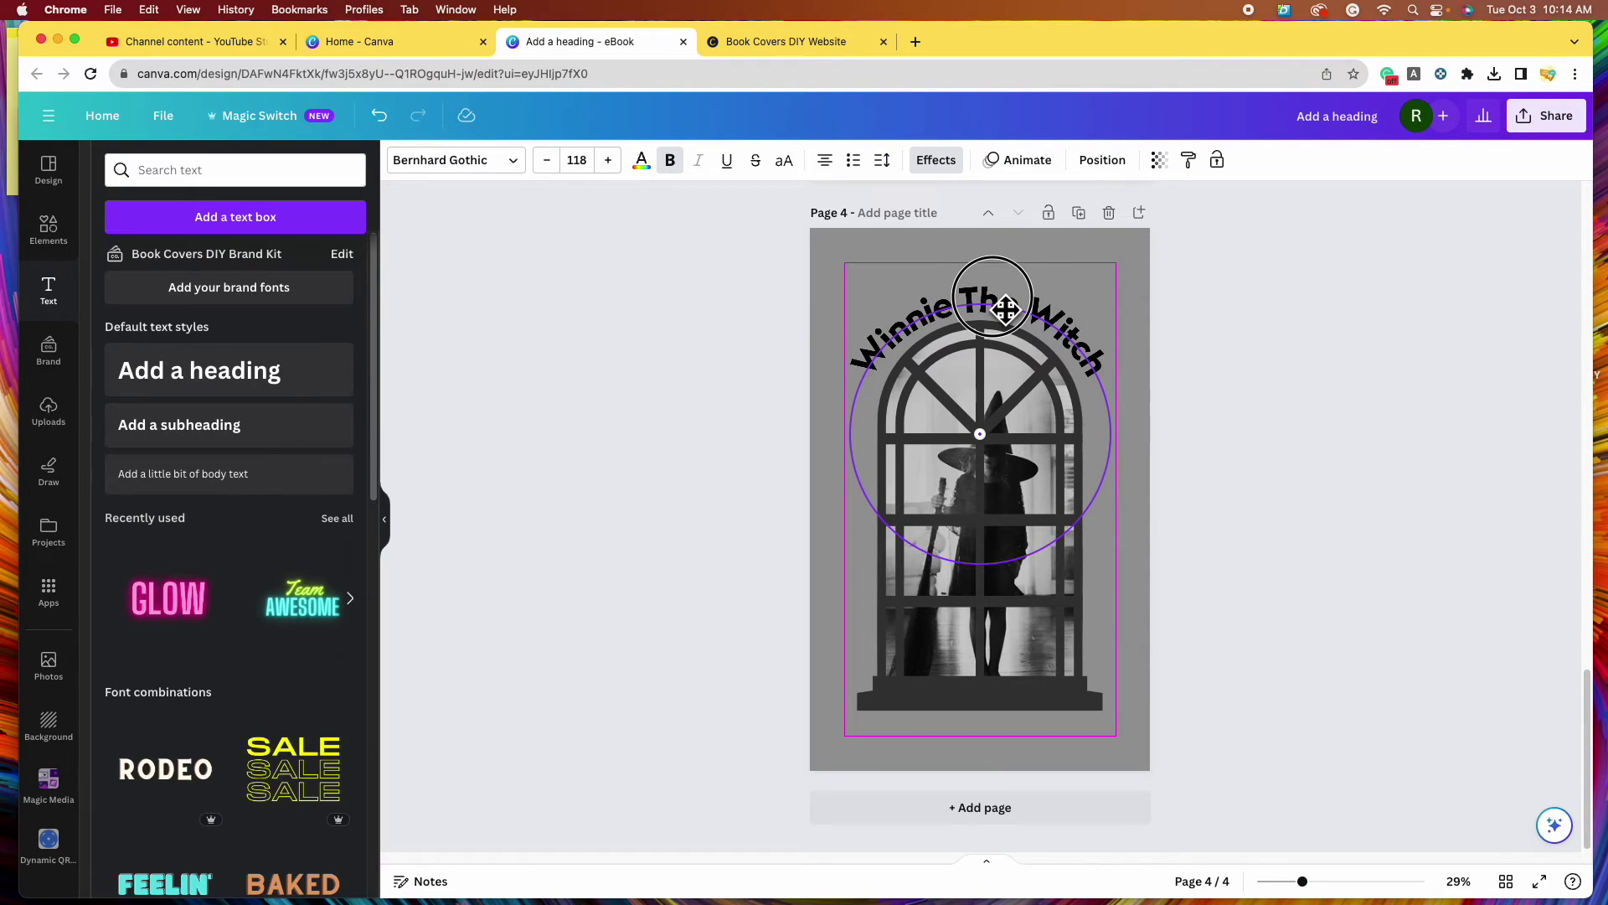
pyautogui.moveTo(1005, 310); pyautogui.dragTo(1006, 310)
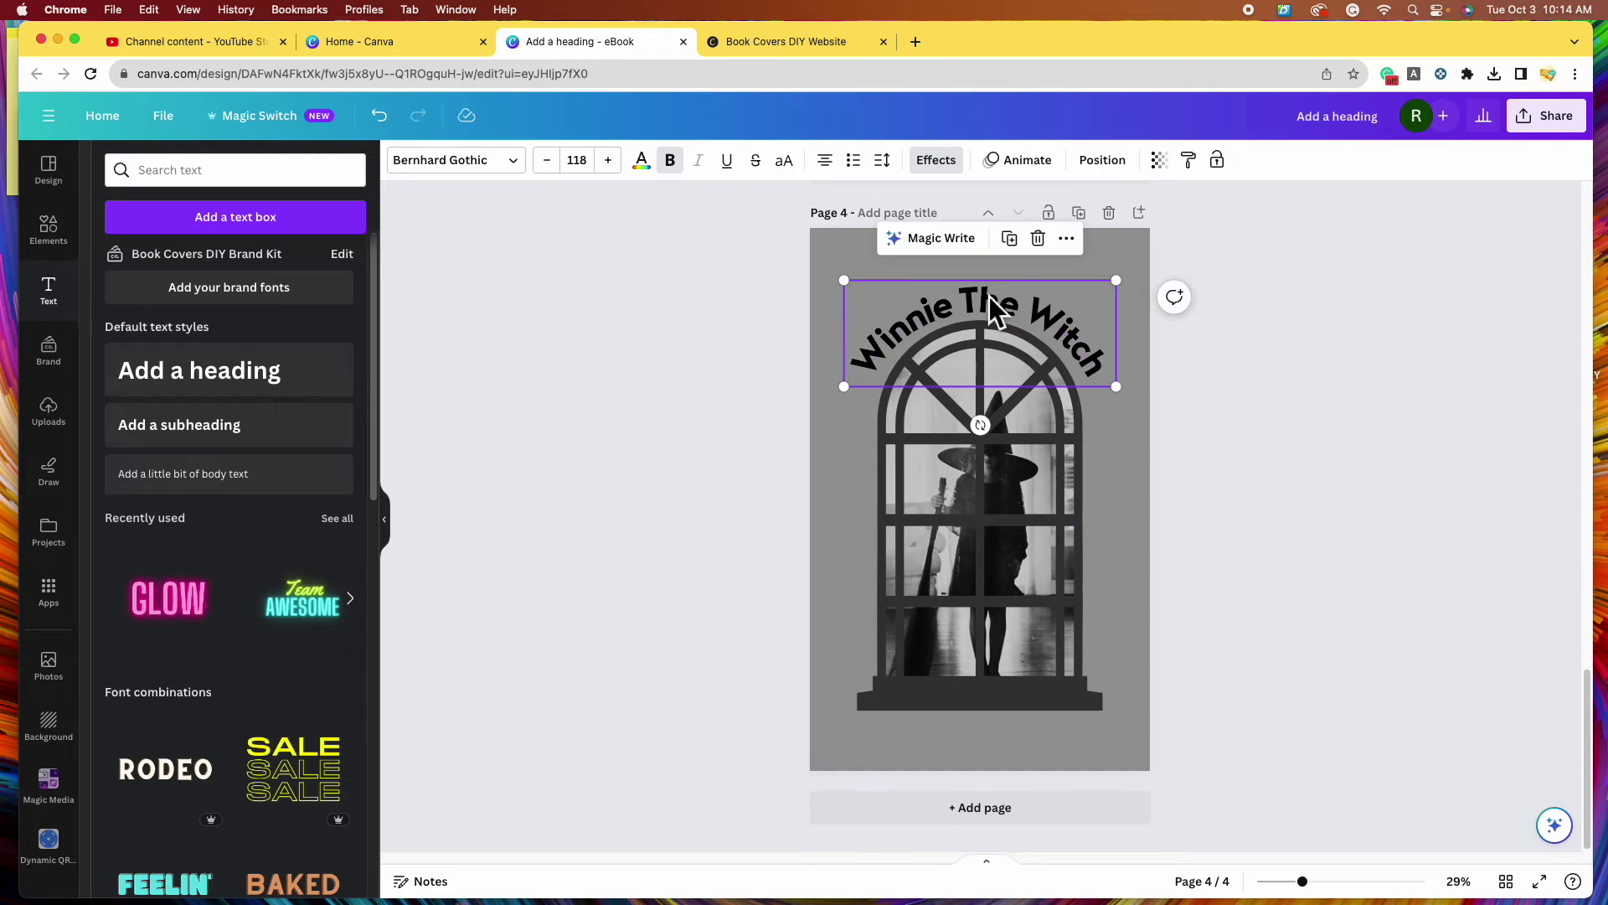
# - Fine-tune the heading's curve to 74
pyautogui.click(936, 159)
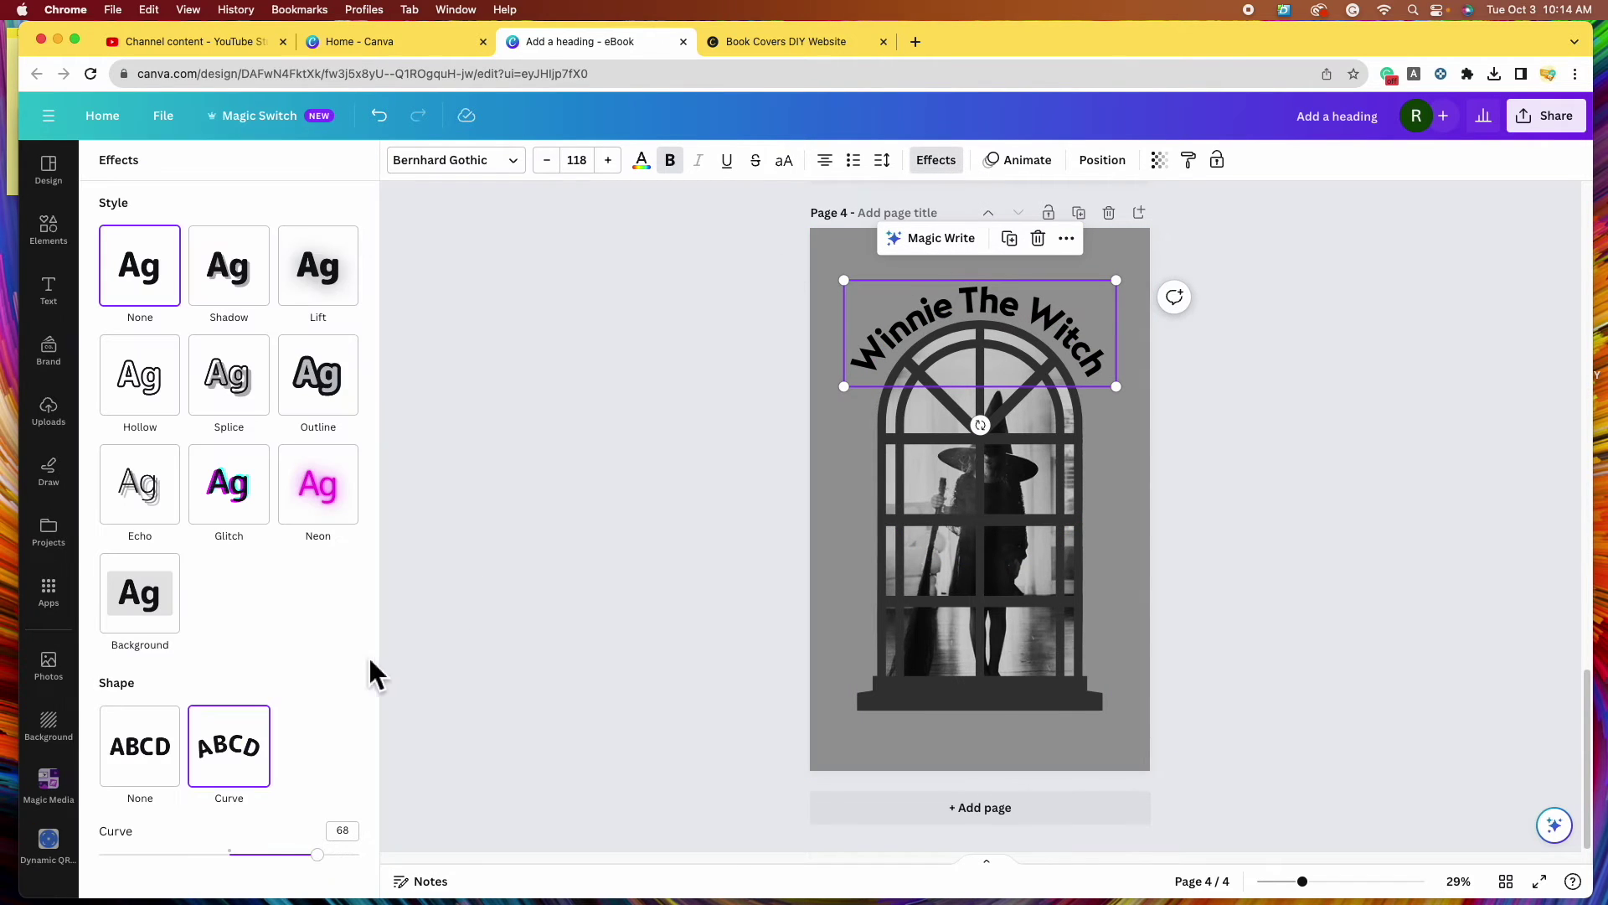
pyautogui.click(322, 856)
pyautogui.moveTo(335, 870); pyautogui.dragTo(344, 868)
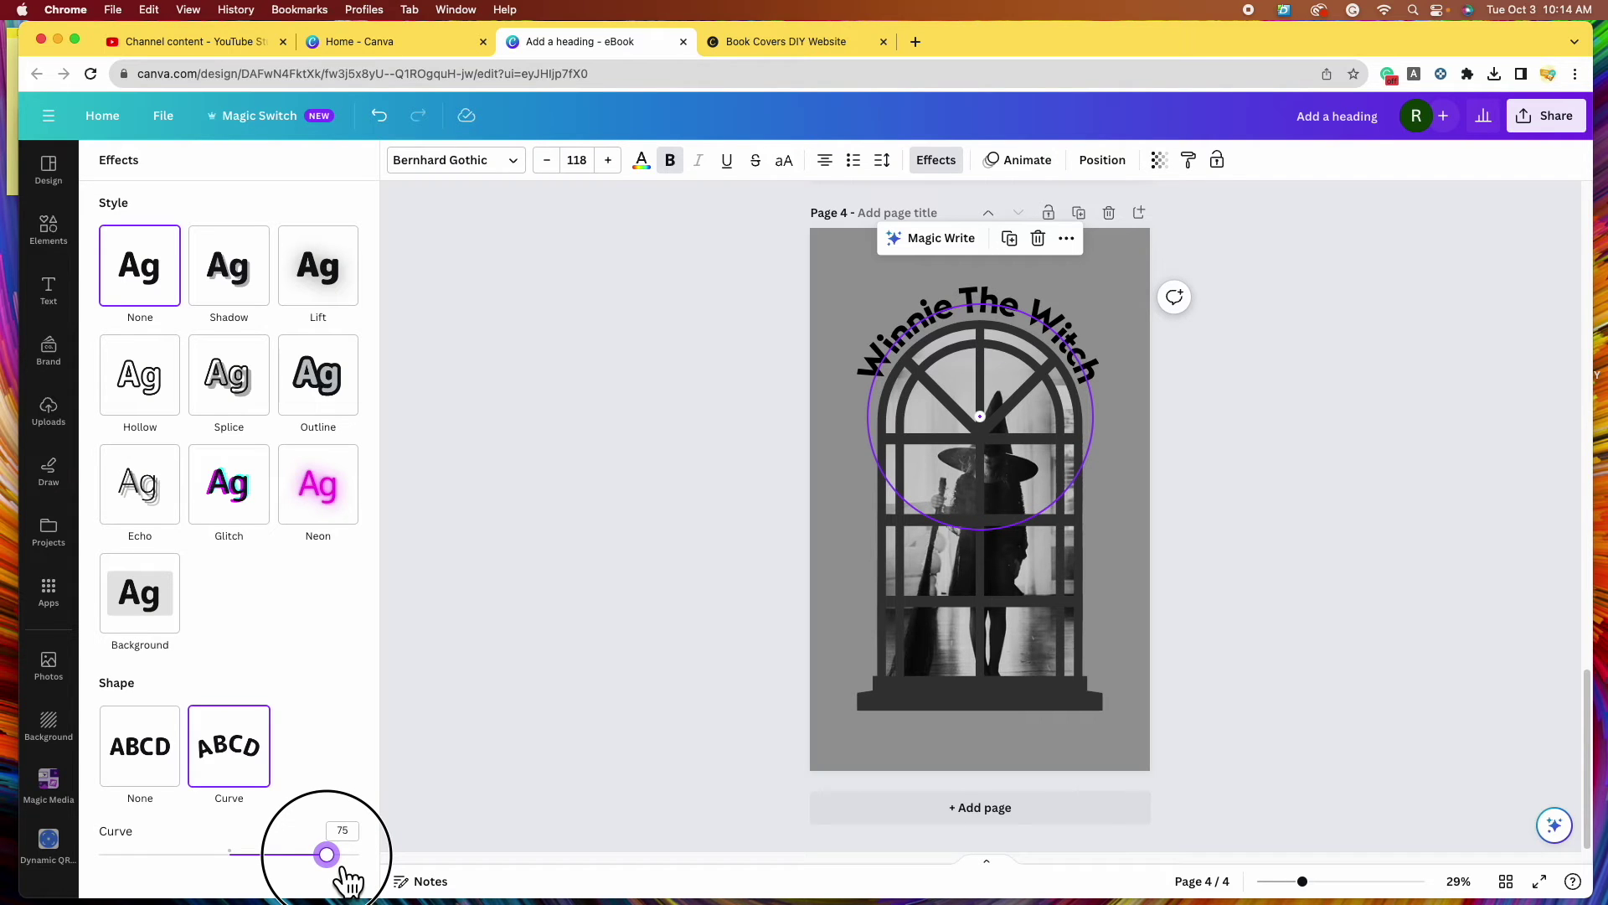
pyautogui.moveTo(344, 868); pyautogui.dragTo(342, 869)
pyautogui.click(637, 586)
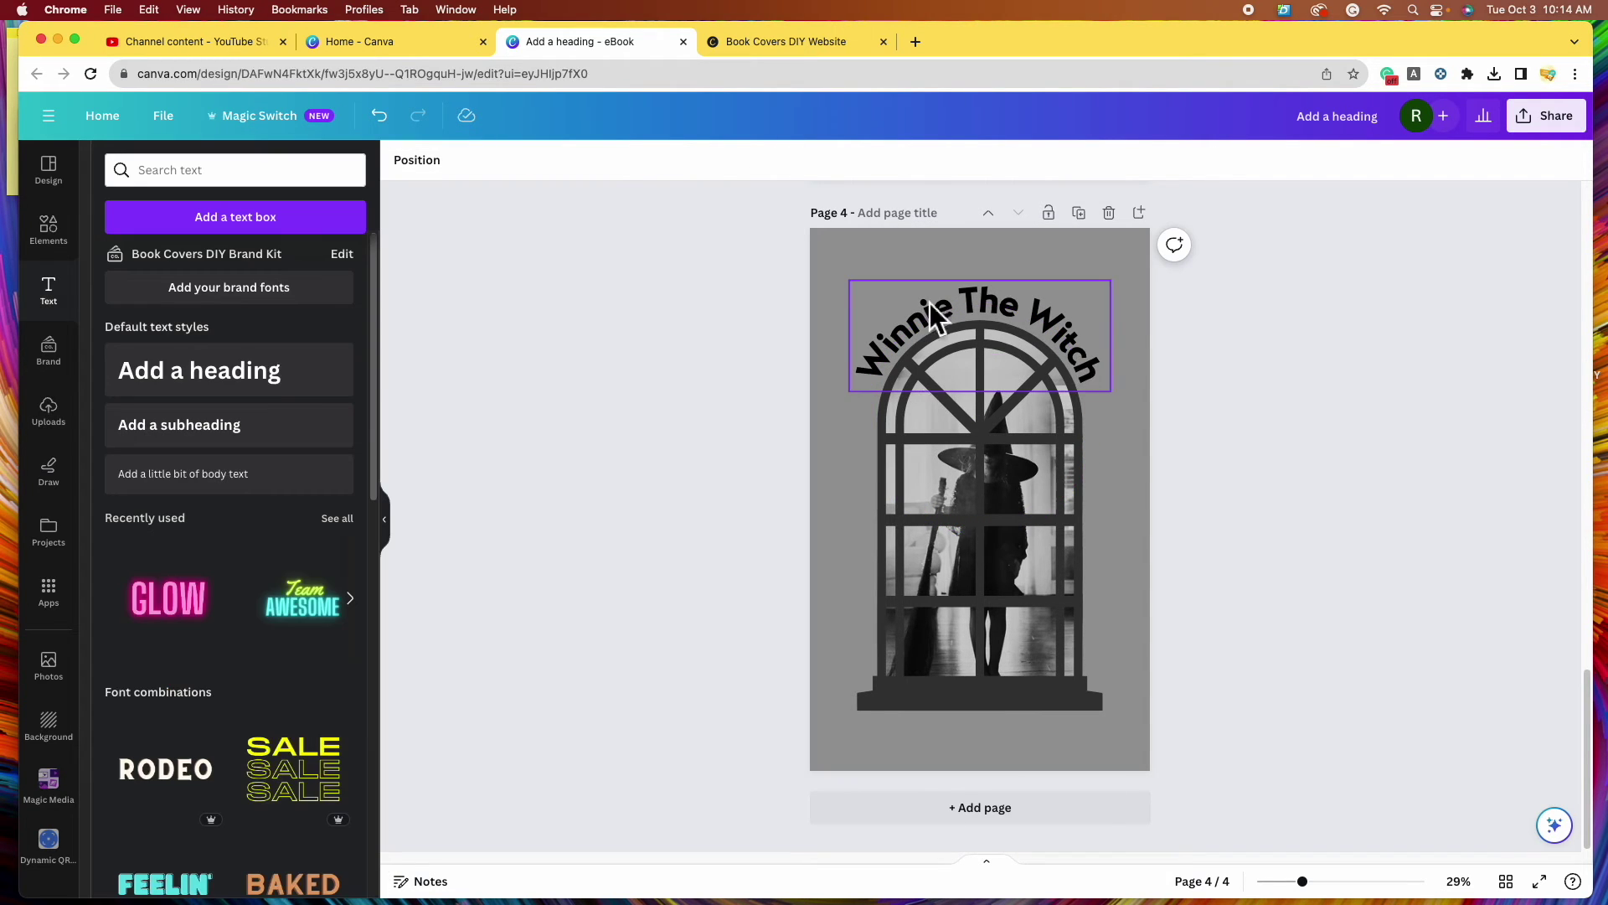
pyautogui.click(1082, 290)
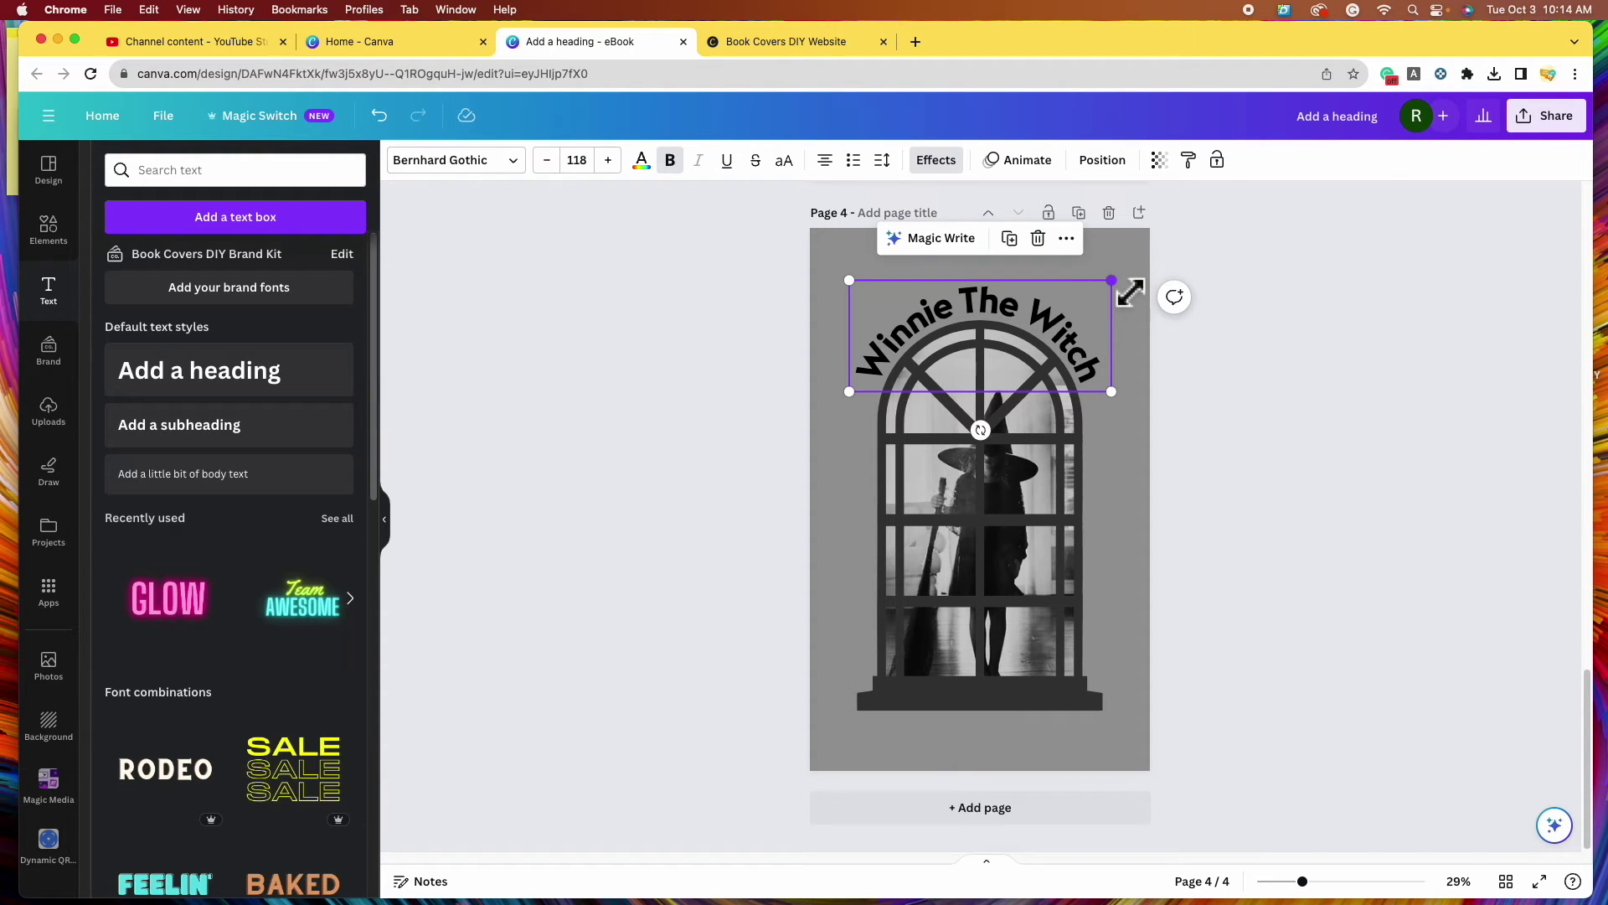
# - Enlarge the arched title to size 136, recentre it, and raise its curve to 77
pyautogui.moveTo(1131, 290); pyautogui.dragTo(1168, 275)
pyautogui.moveTo(1049, 293); pyautogui.dragTo(1054, 315)
pyautogui.click(963, 163)
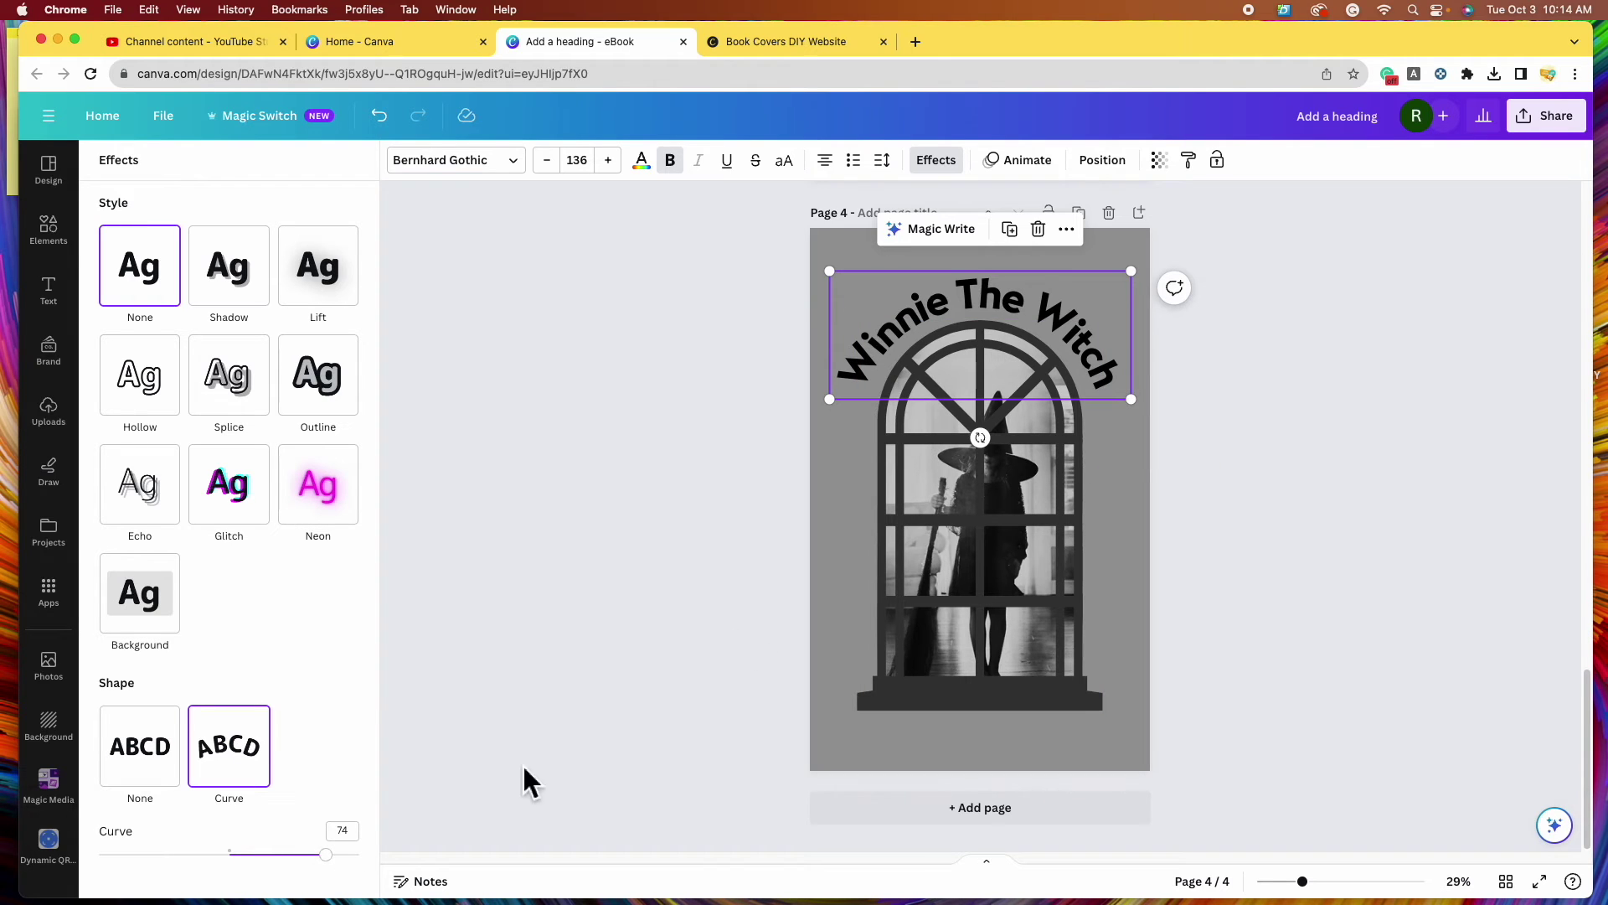
pyautogui.moveTo(341, 867); pyautogui.dragTo(349, 870)
pyautogui.click(826, 586)
# - Add a new blank page 5 after page 4
pyautogui.click(1210, 700)
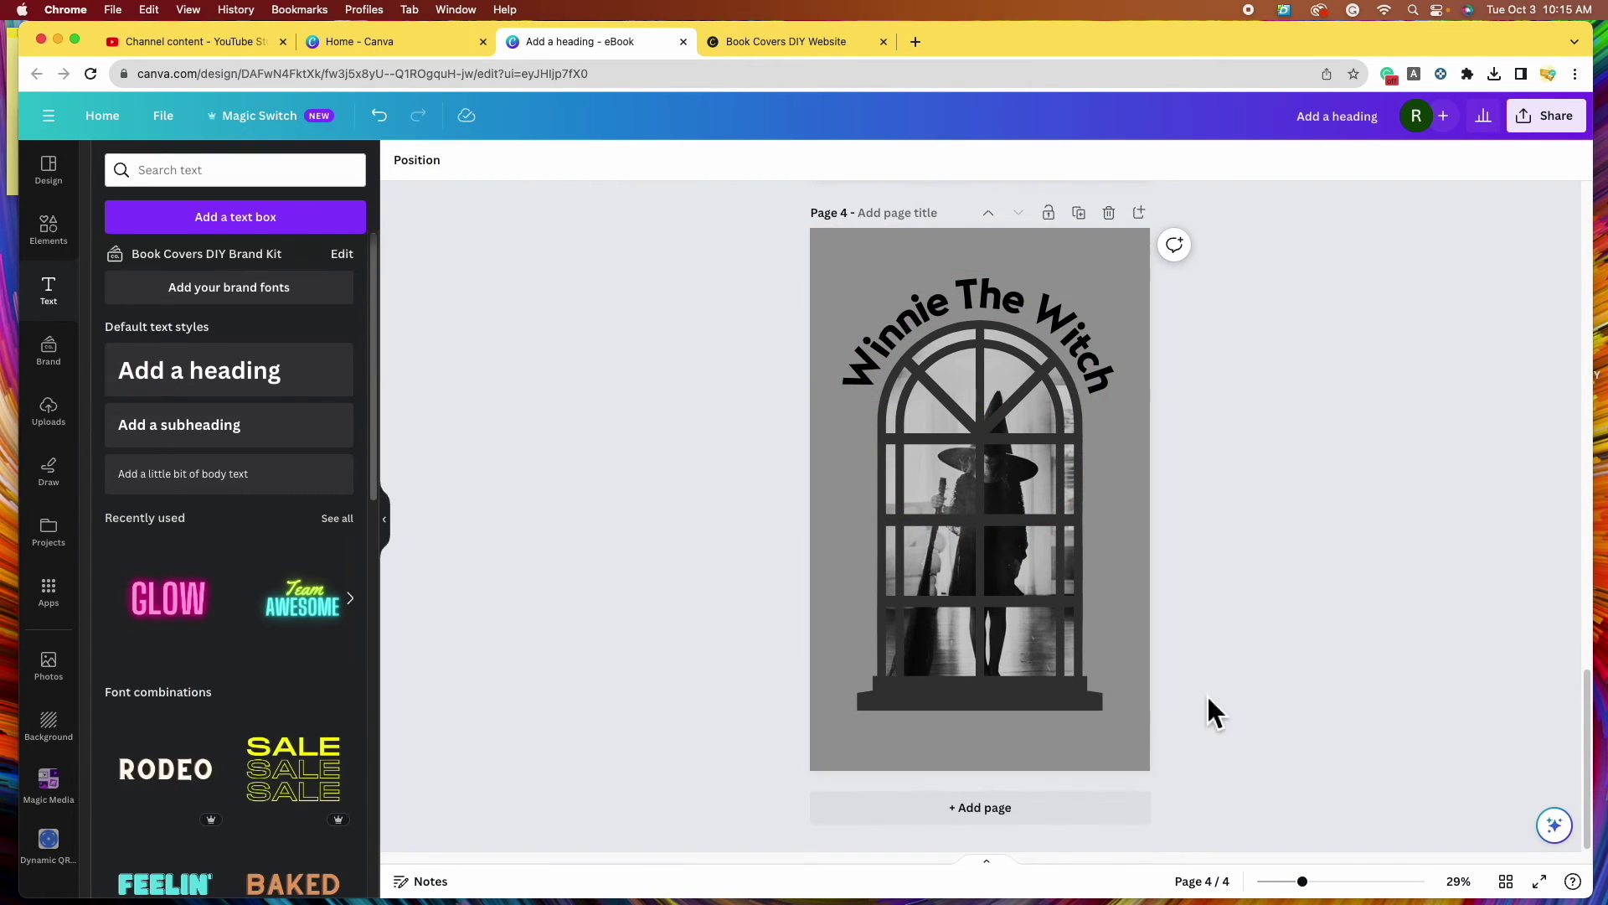
pyautogui.scroll(5, 1386, 626)
pyautogui.press('super+Return')
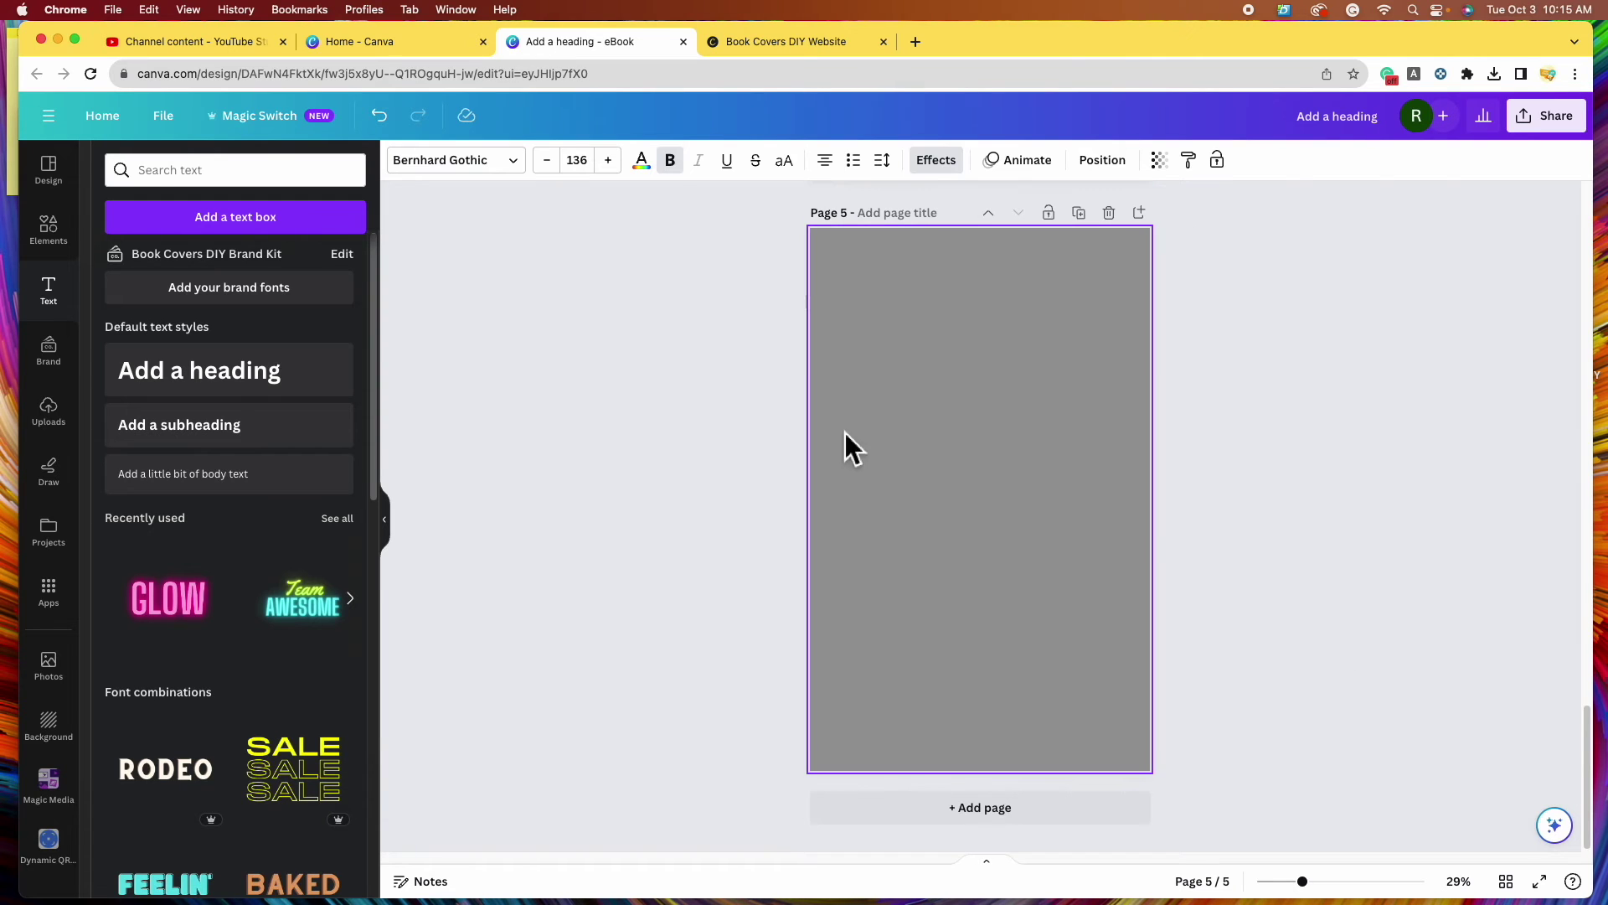
pyautogui.scroll(5, 1070, 546)
pyautogui.scroll(3, 853, 464)
# - Place two copies of the curved 'Winnie The Witch' title on page 5, stacked vertically
pyautogui.moveTo(1005, 310); pyautogui.dragTo(1013, 796)
pyautogui.scroll(-5, 1022, 609)
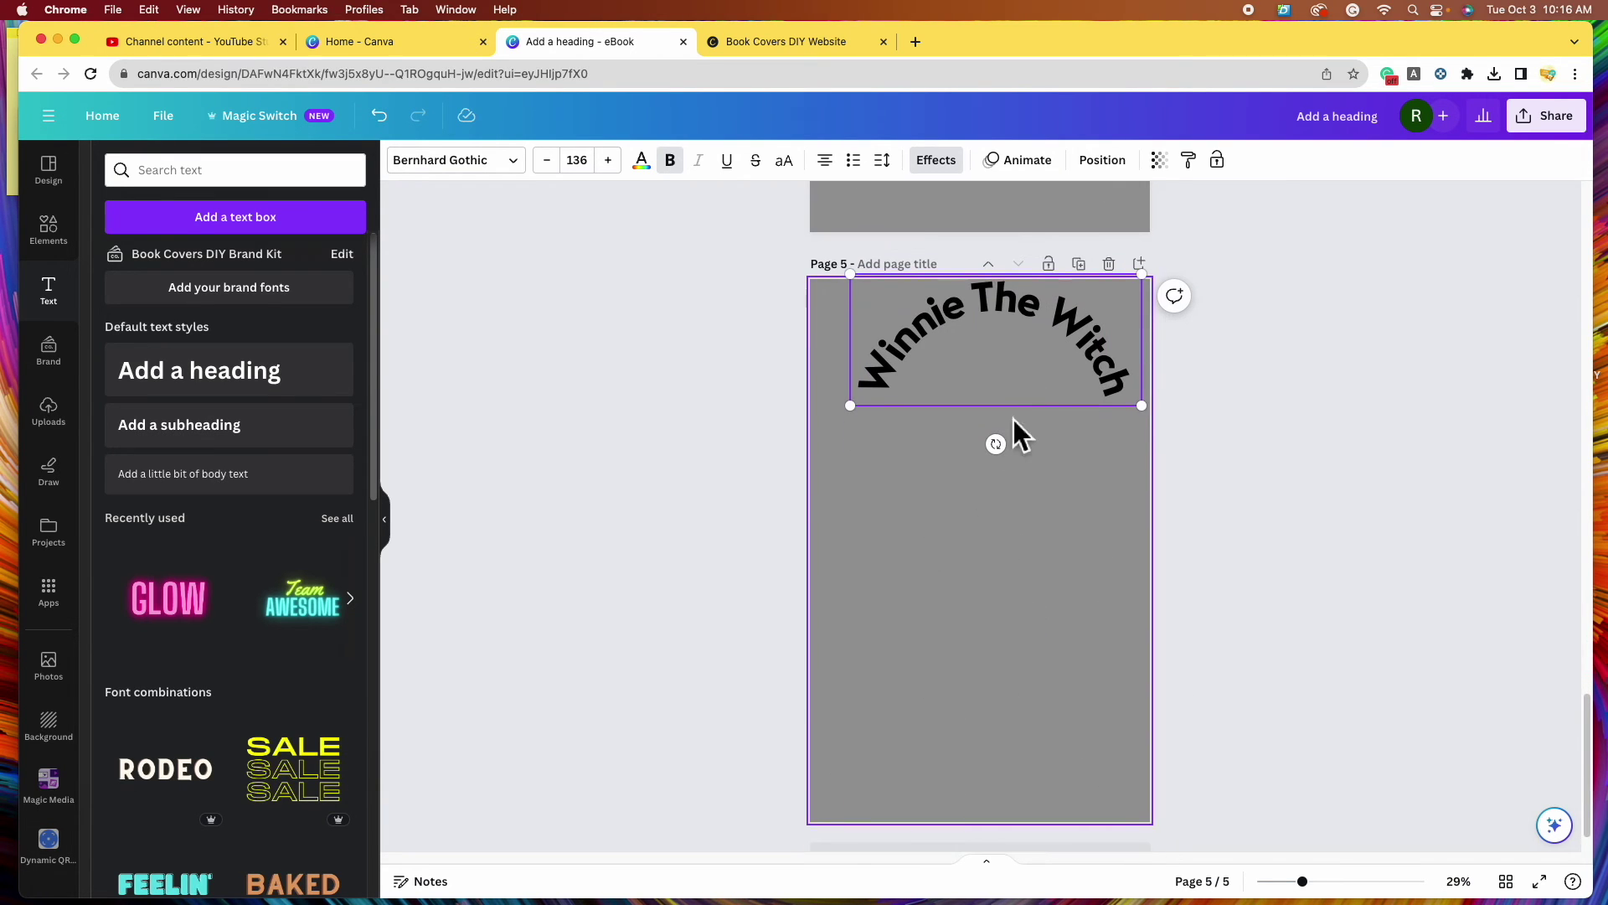
pyautogui.moveTo(1013, 418); pyautogui.dragTo(1049, 573)
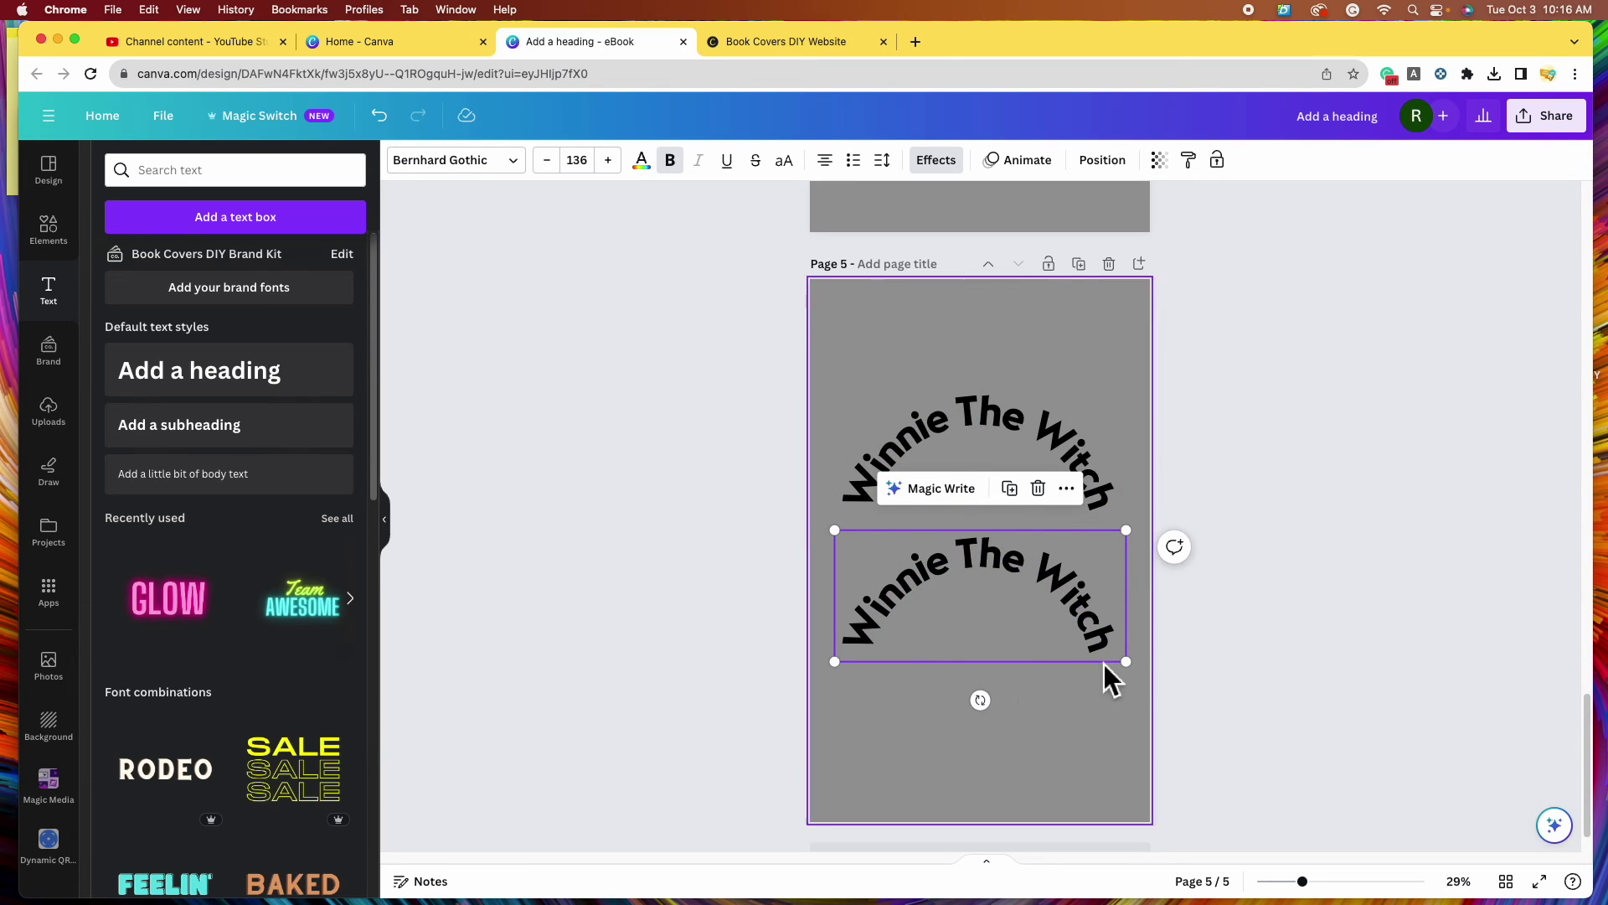
pyautogui.click(935, 160)
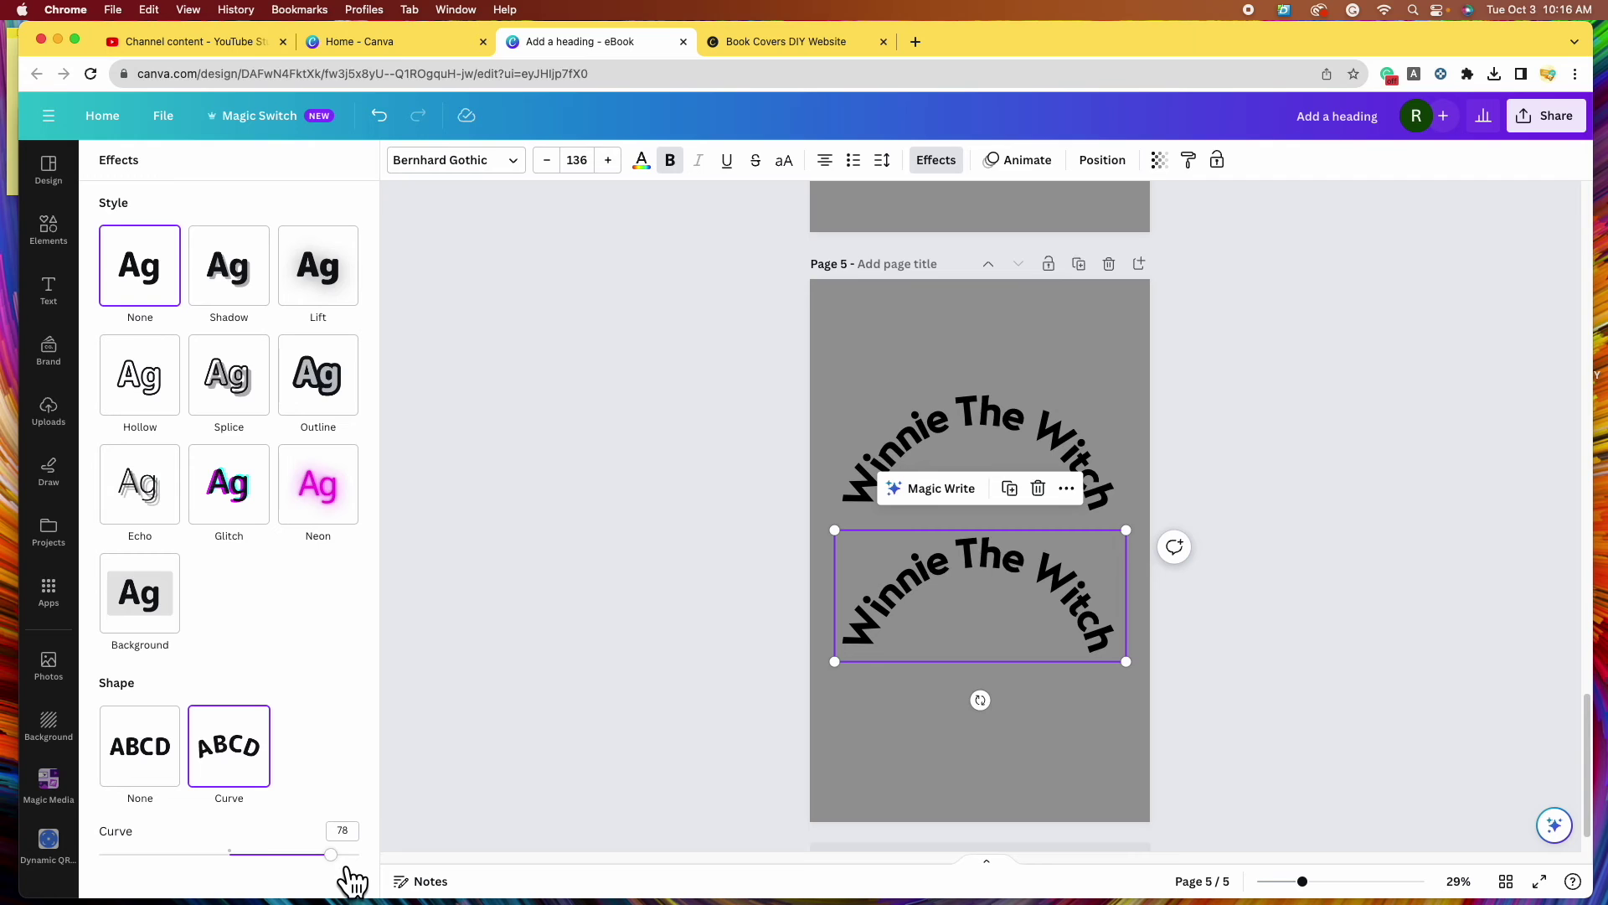
# - Curve the lower 'Winnie The Witch' copy downward to -72 and centre it on page 5
pyautogui.moveTo(346, 870); pyautogui.dragTo(144, 878)
pyautogui.press('super+z')
pyautogui.moveTo(962, 568); pyautogui.dragTo(1039, 679)
pyautogui.press('Escape')
pyautogui.click(1098, 345)
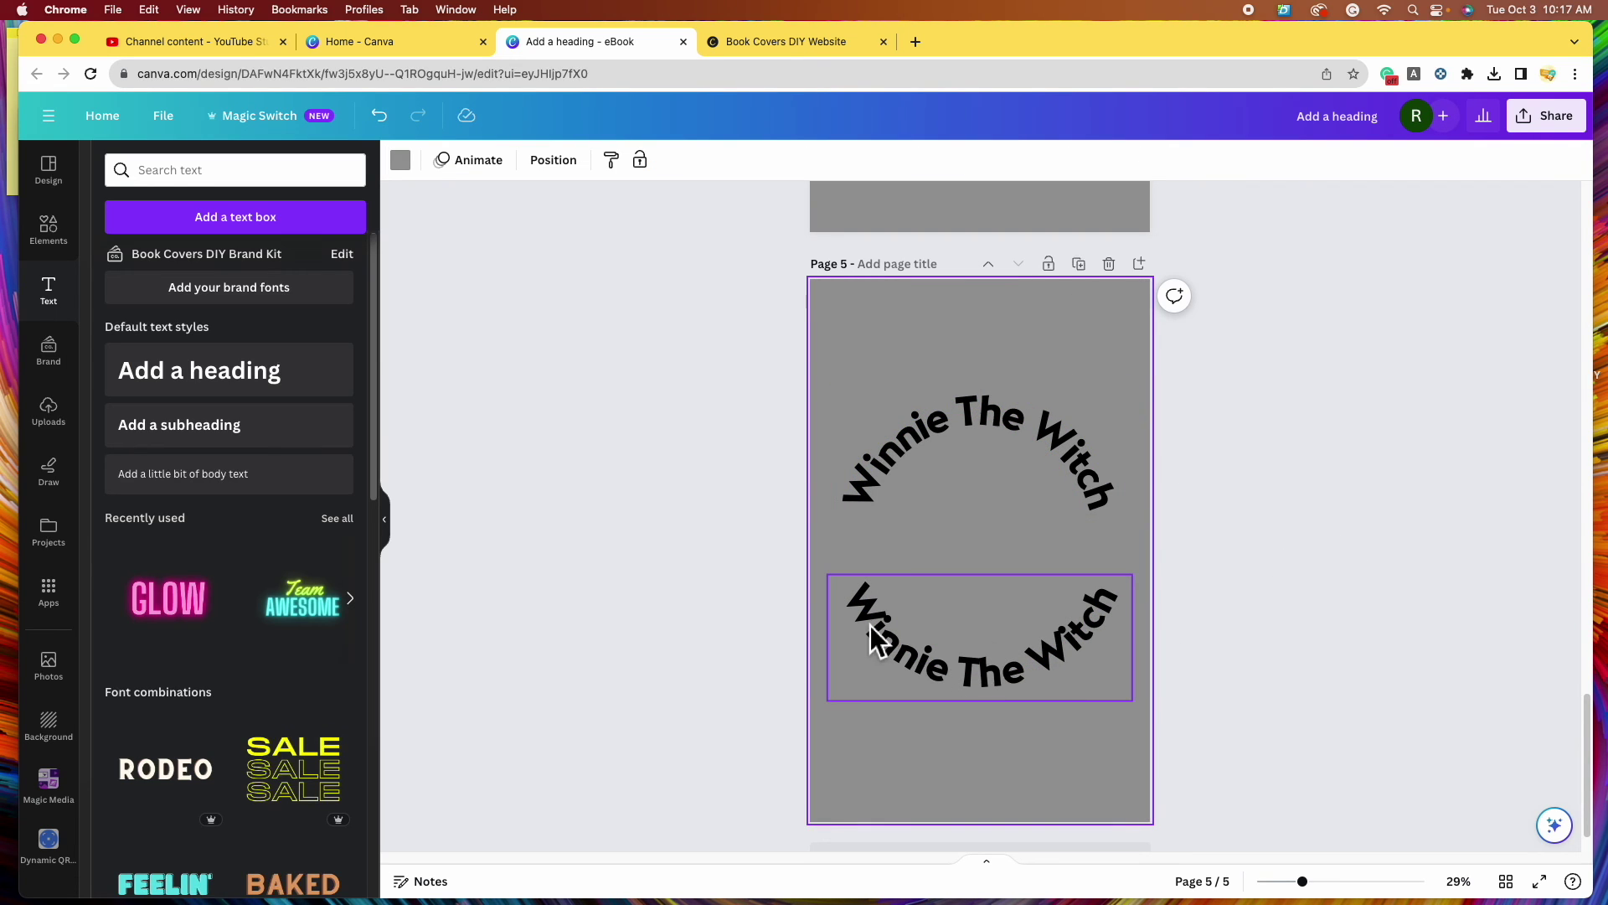
# - Nudge the lower curved title up beneath the upper arch so both trace one circle
pyautogui.scroll(20, 1034, 607)
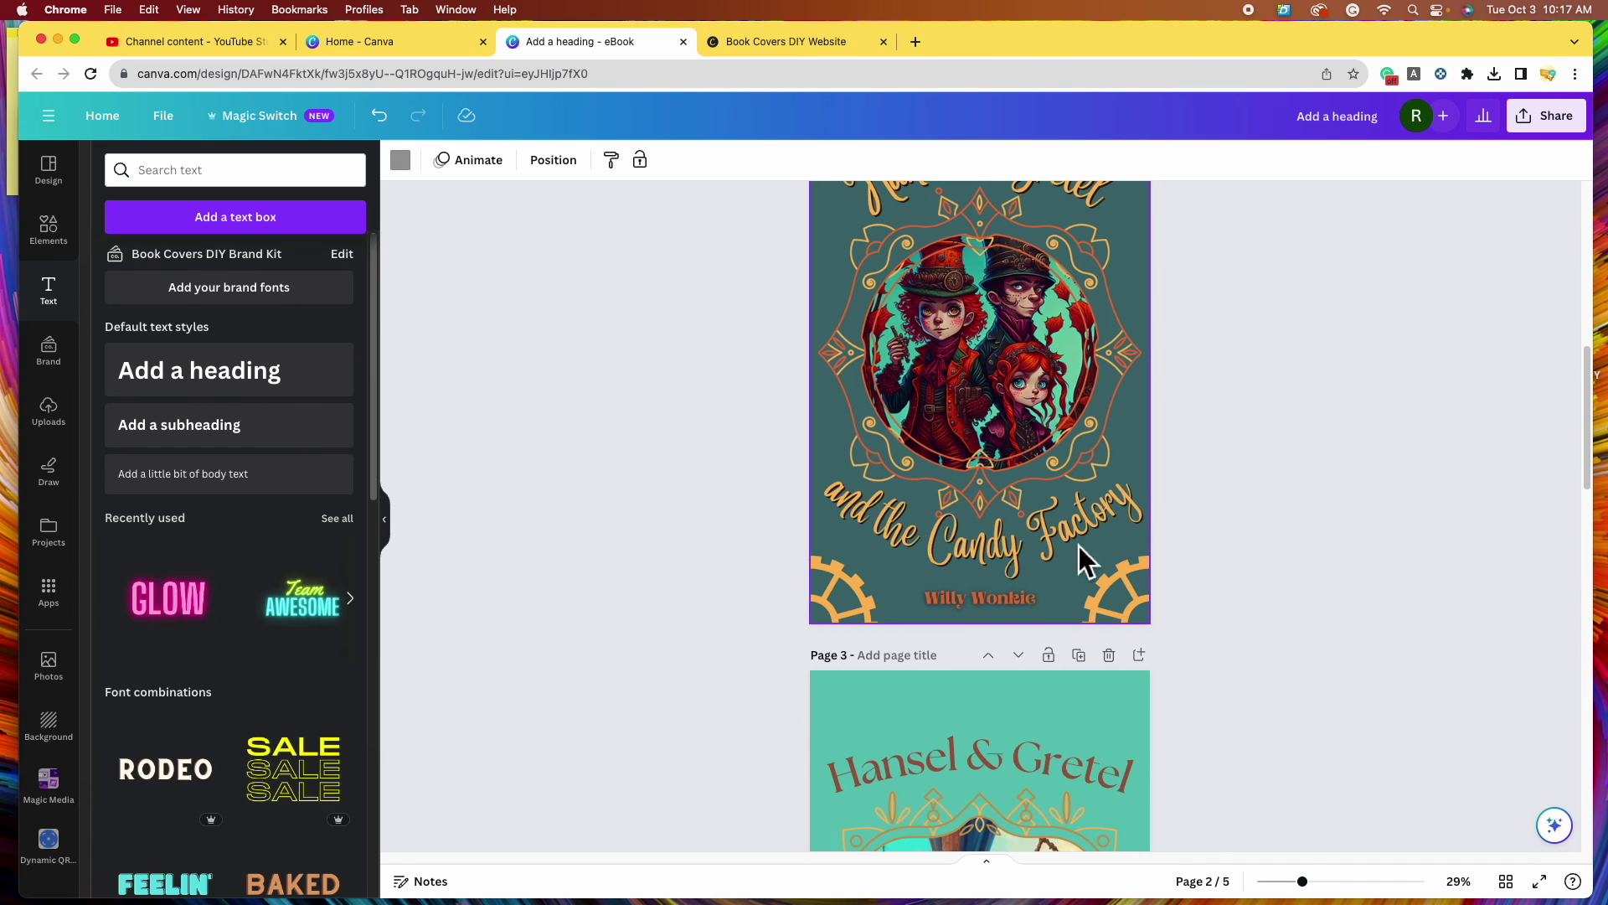
pyautogui.scroll(-20, 1044, 646)
pyautogui.moveTo(1030, 639)
pyautogui.mouseDown()
pyautogui.moveTo(1016, 607)
pyautogui.moveTo(999, 634)
pyautogui.mouseUp()
pyautogui.click(1335, 571)
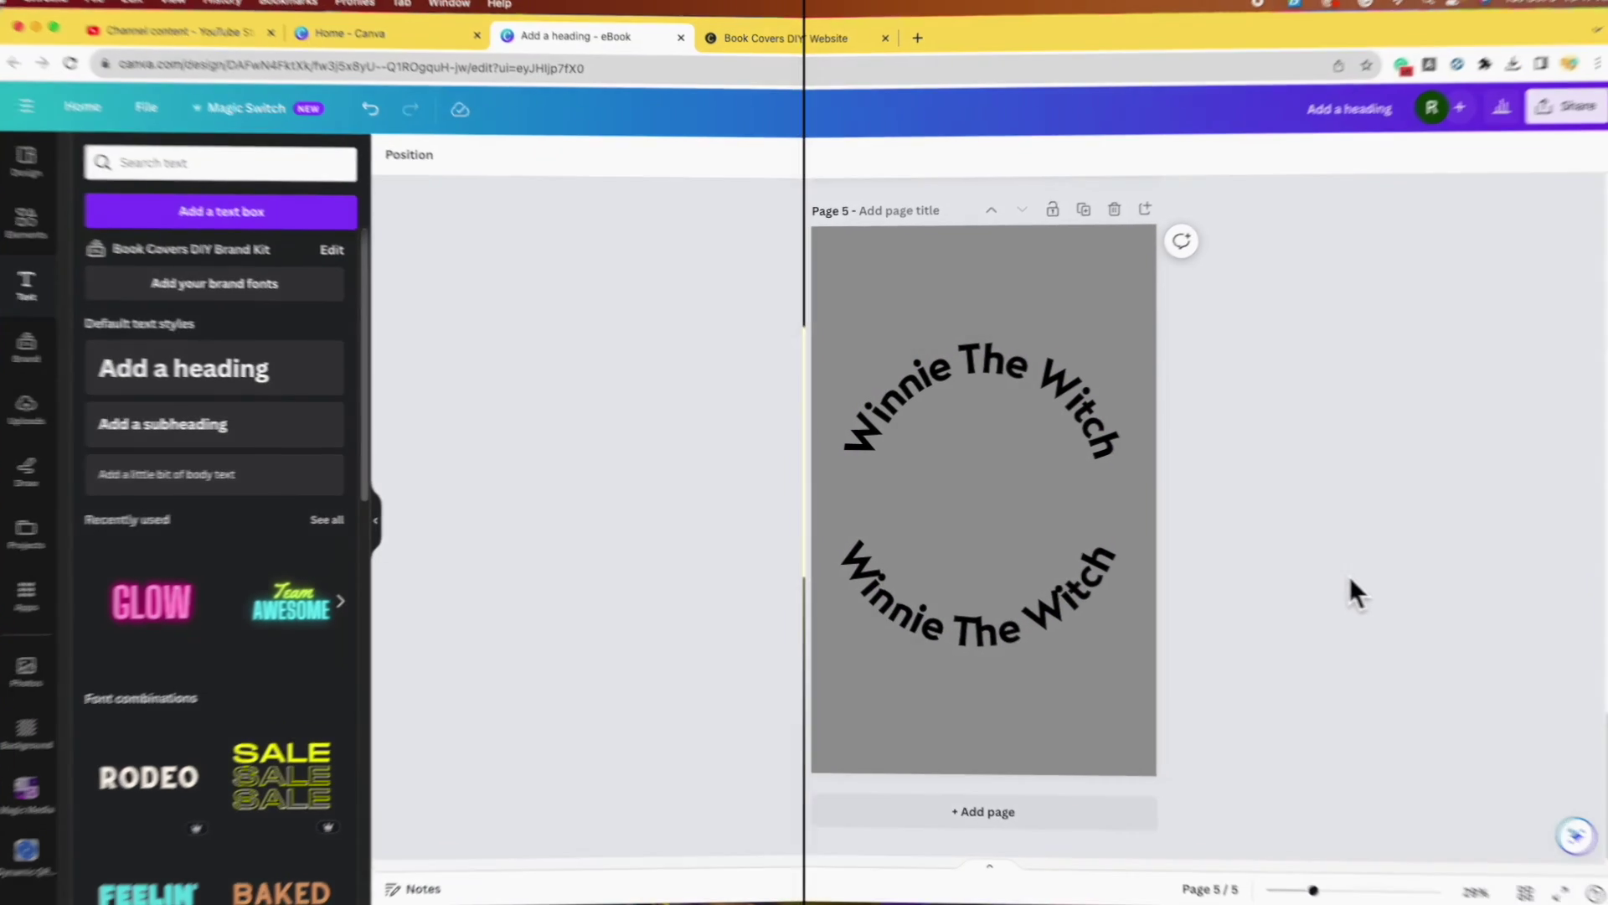